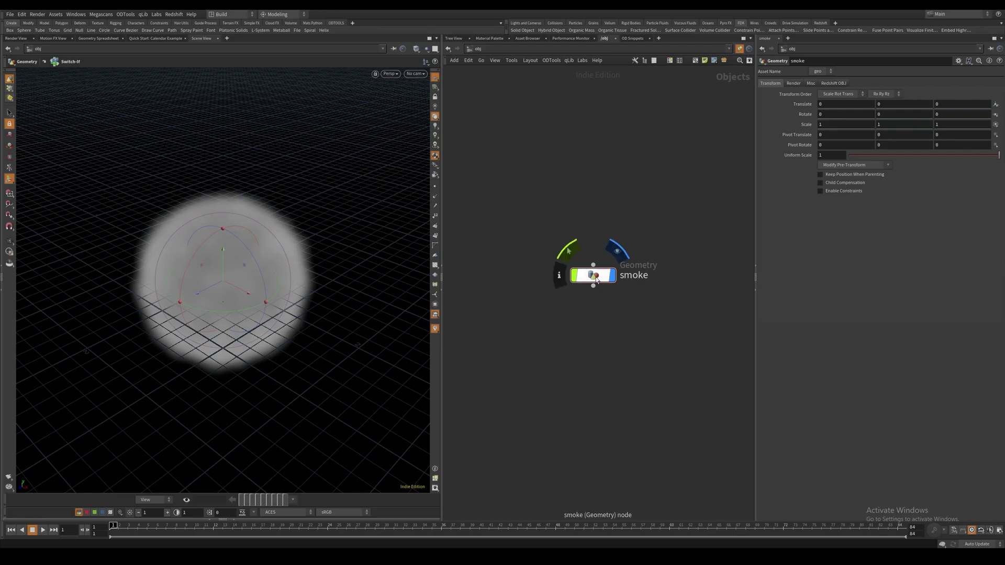
Step: Open the smoke geometry network and review the sphere, pyro source, attribute adjust vector and volume rasterize attributes nodes' settings
double_click(595, 277)
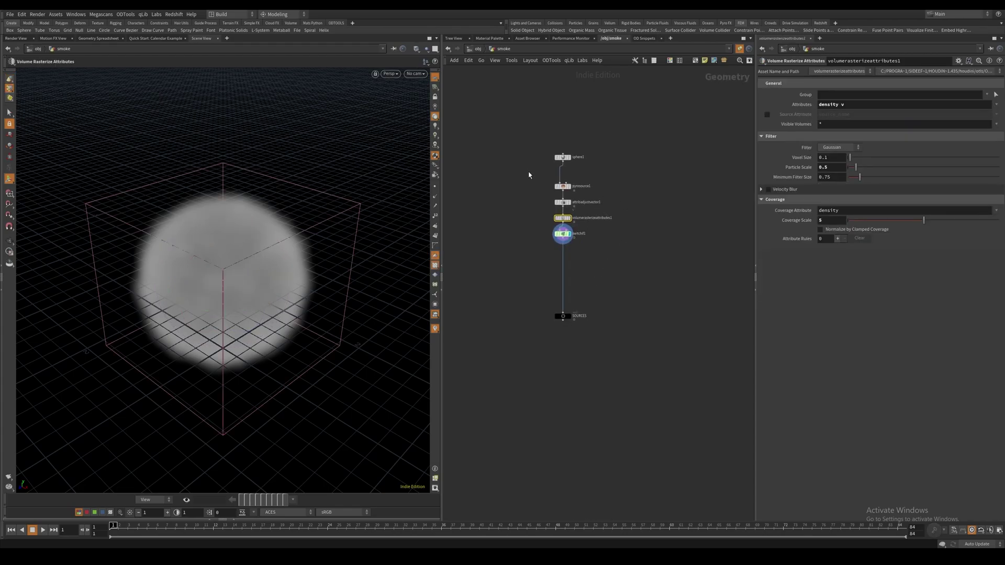
left_click_drag(528, 175, 587, 152)
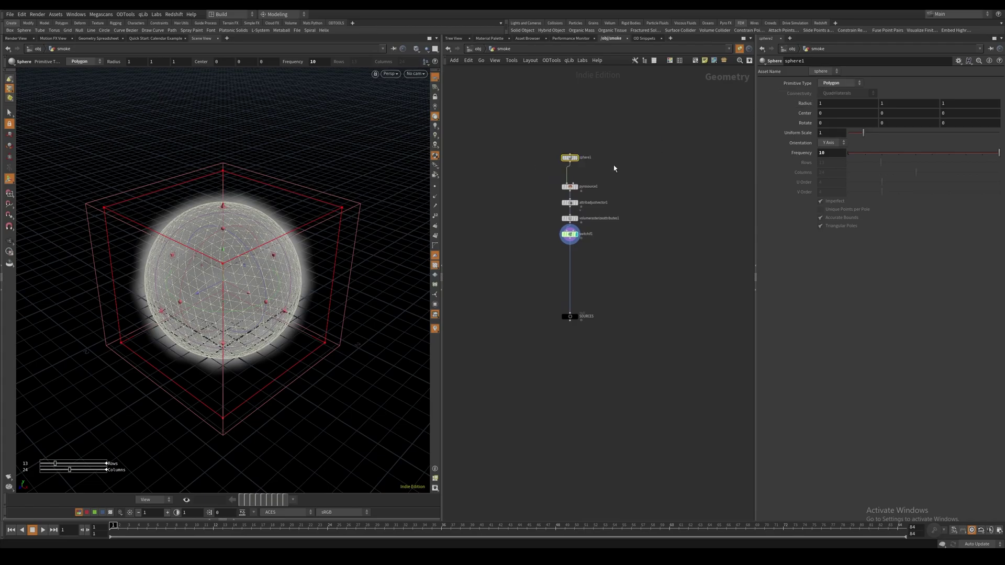
left_click(569, 187)
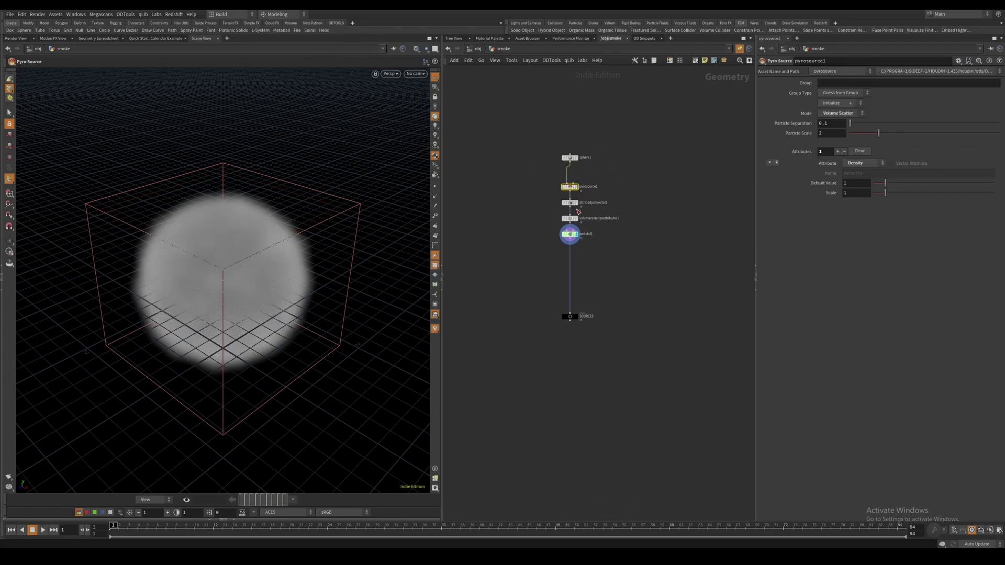
left_click(570, 202)
middle_click_drag(611, 258, 624, 234)
left_click(623, 234)
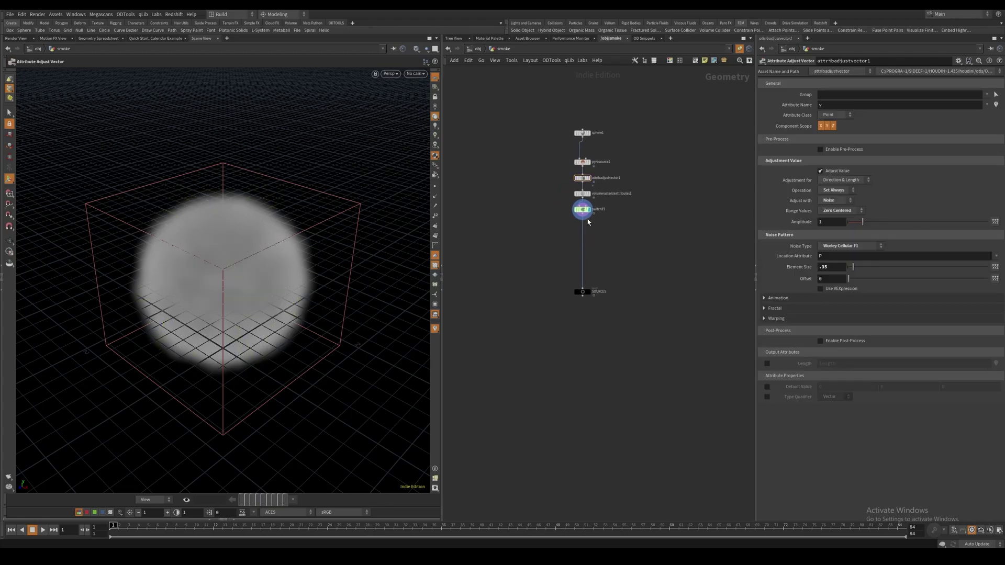
left_click(576, 194)
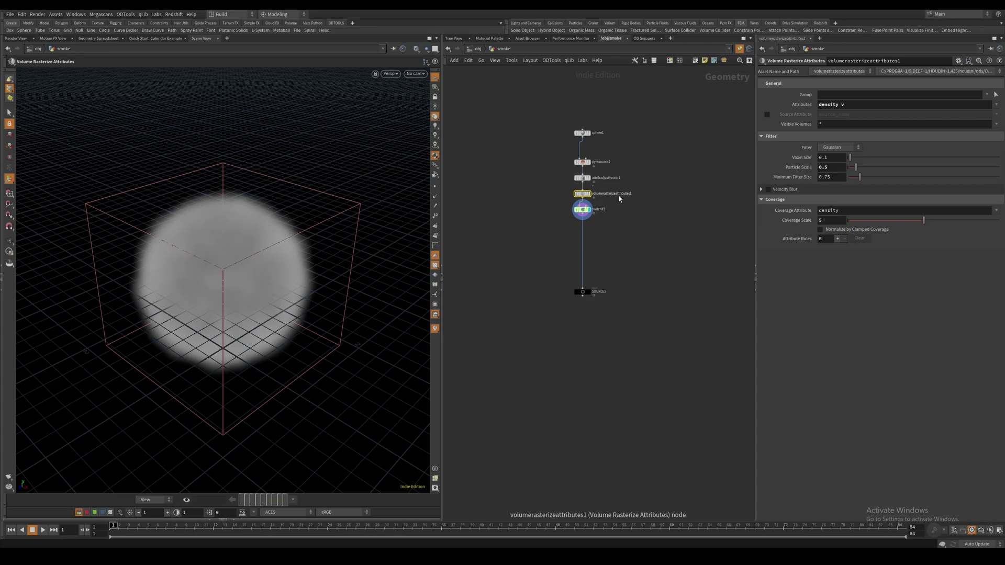
middle_click_drag(610, 238, 612, 231)
left_click(612, 230)
Step: Move the Switch-If node slightly lower in the chain and review its expression and the rasterized attributes
left_click(584, 203)
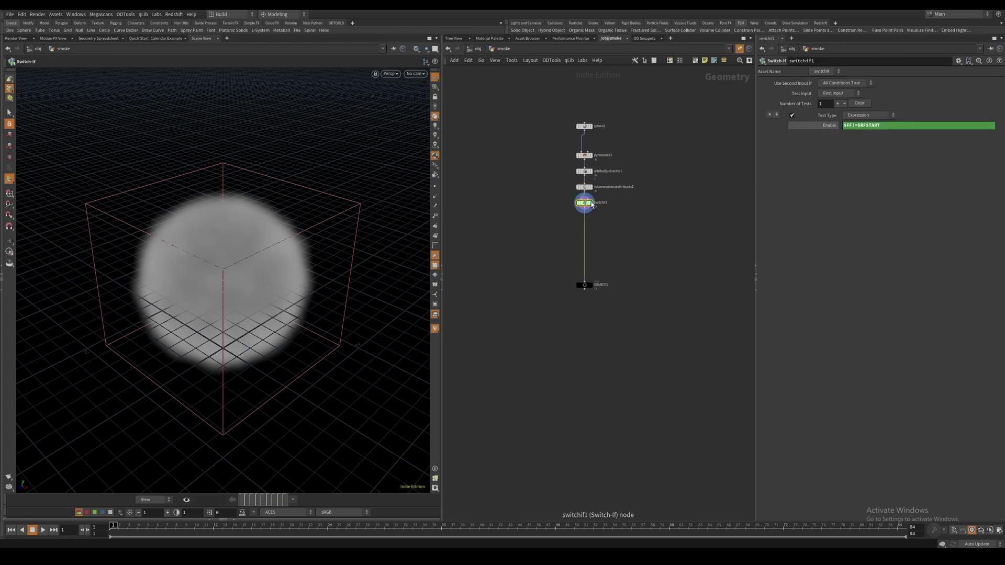
mouse_move(588, 199)
left_click_drag(588, 200, 587, 219)
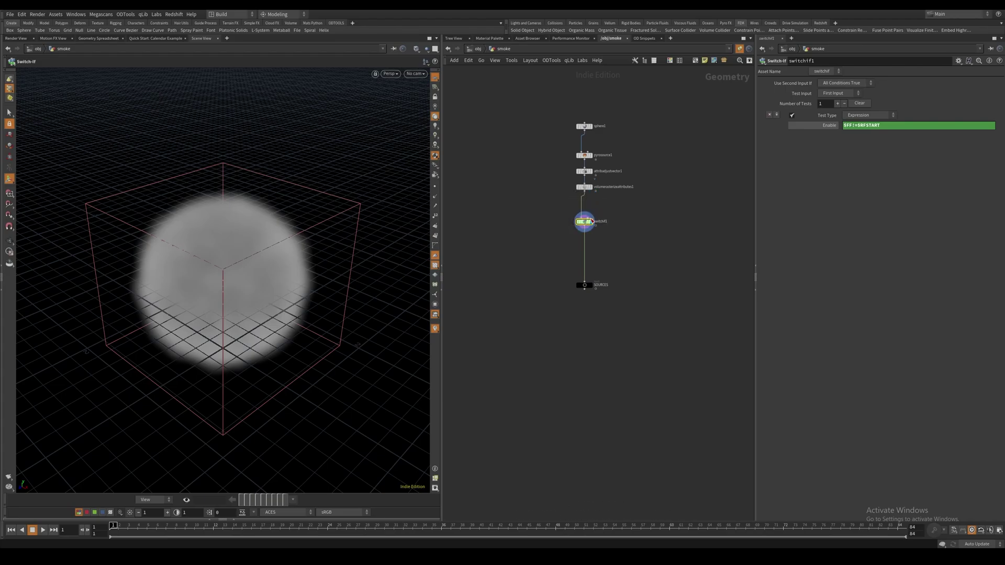
left_click_drag(589, 230, 589, 217)
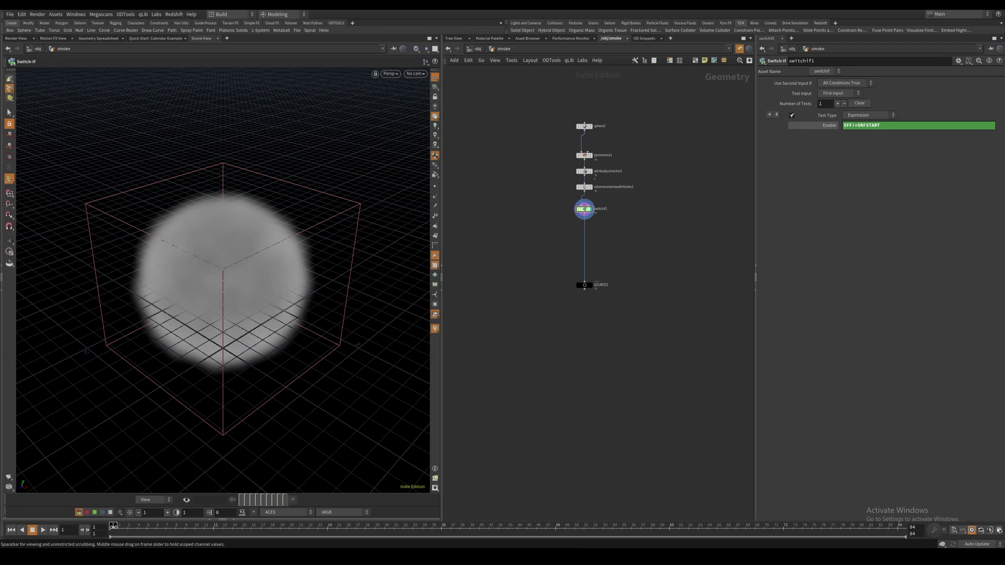
mouse_move(113, 526)
left_mouse_down()
mouse_move(431, 526)
mouse_move(113, 526)
left_mouse_up()
middle_click_drag(548, 271, 551, 255)
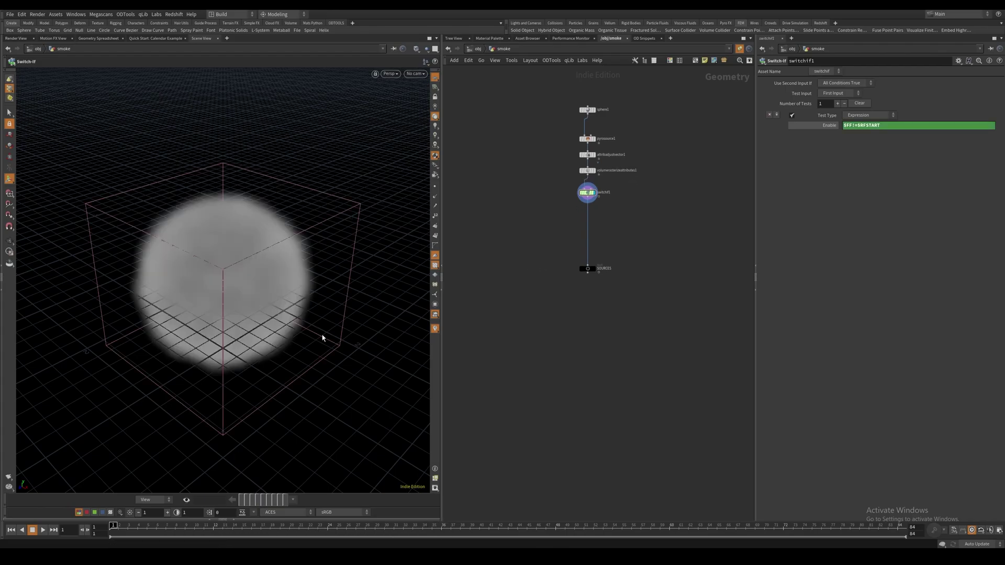
left_click(589, 171)
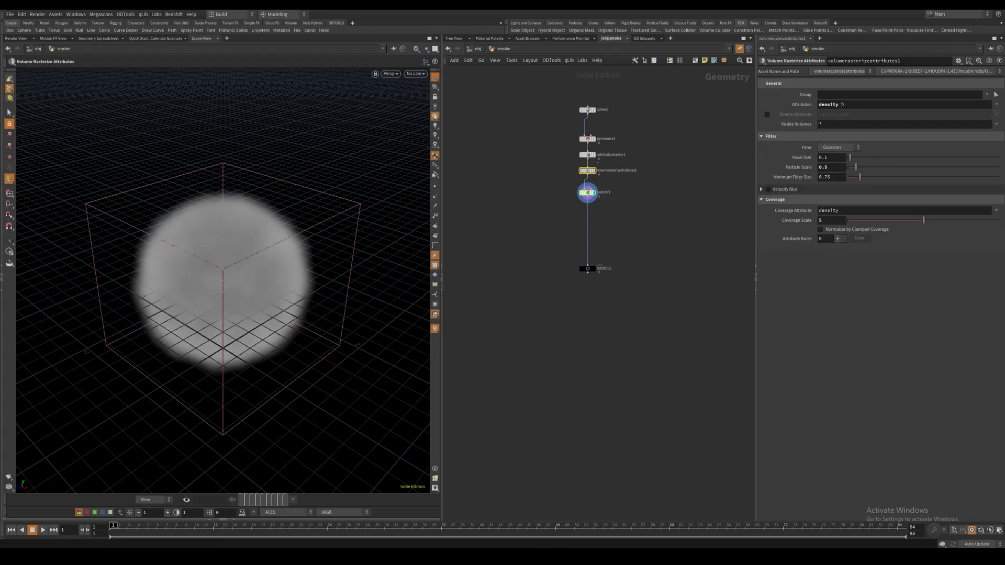
left_click(662, 212)
Step: Add a Pyro Solver node below the SOURCES null, wire it to SOURCES and display it
middle_click_drag(590, 233, 588, 229)
middle_click_drag(567, 288, 546, 302)
left_click(564, 284)
key("Tab")
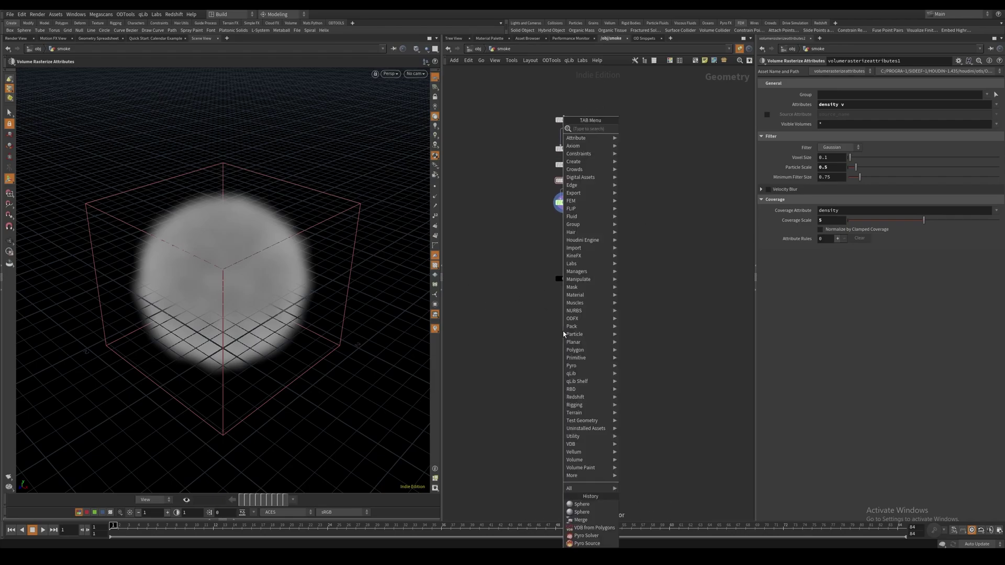
type("pyro so")
key("Return")
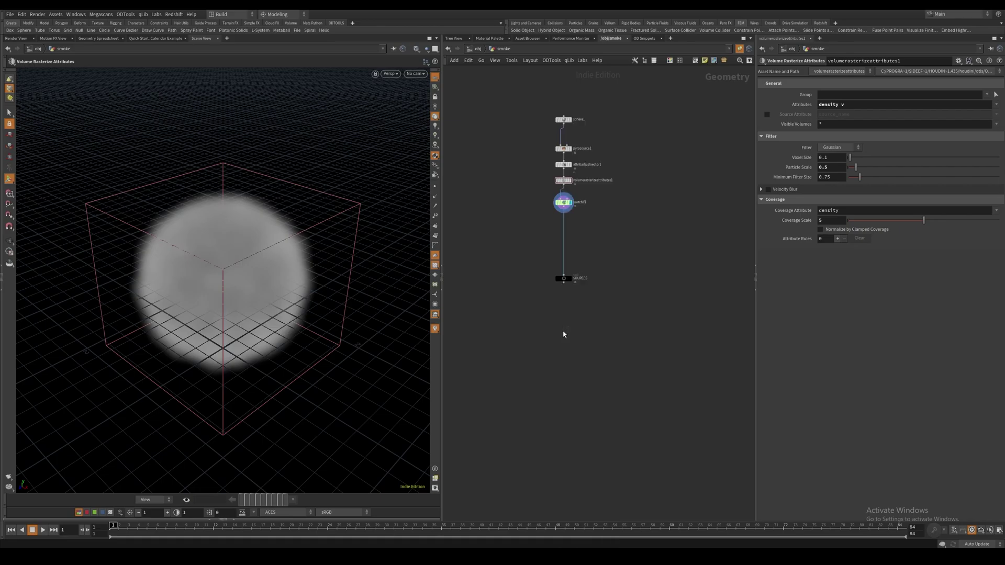
left_click(563, 332)
left_click(563, 332)
left_click_drag(563, 331, 564, 322)
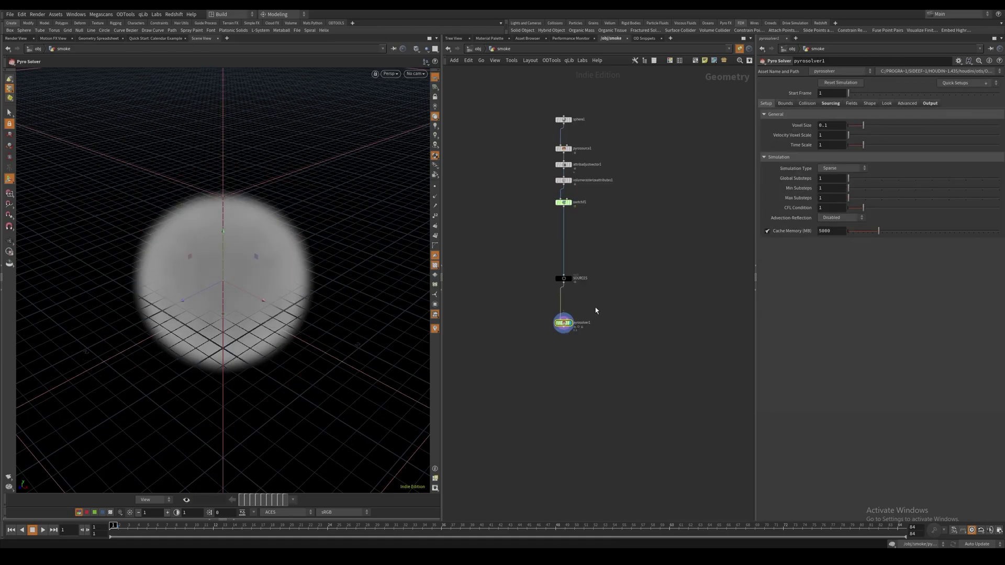
Step: Remove the temperature and flame sources from the pyro solver and set the vel source scale to 25
left_click(828, 104)
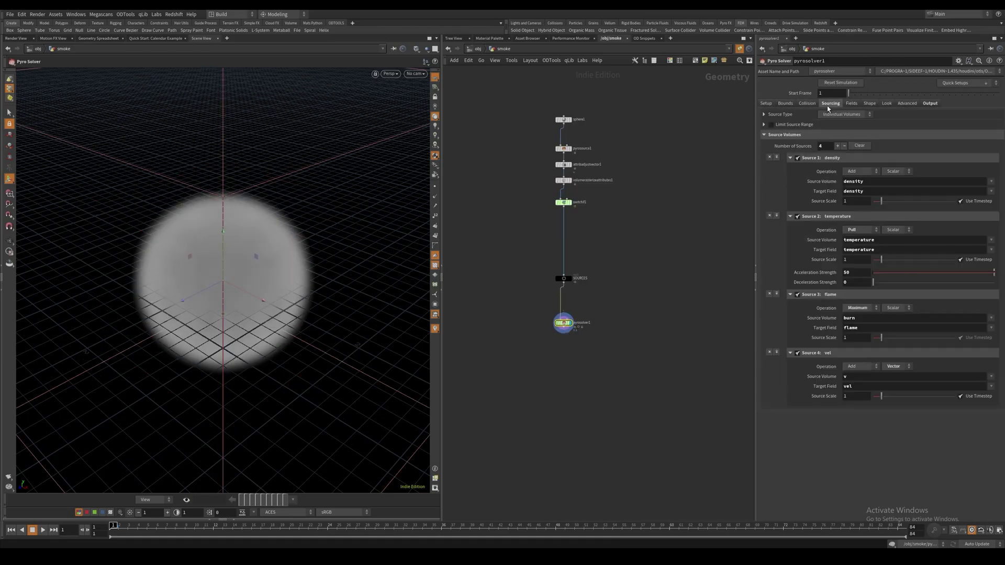
left_click(768, 216)
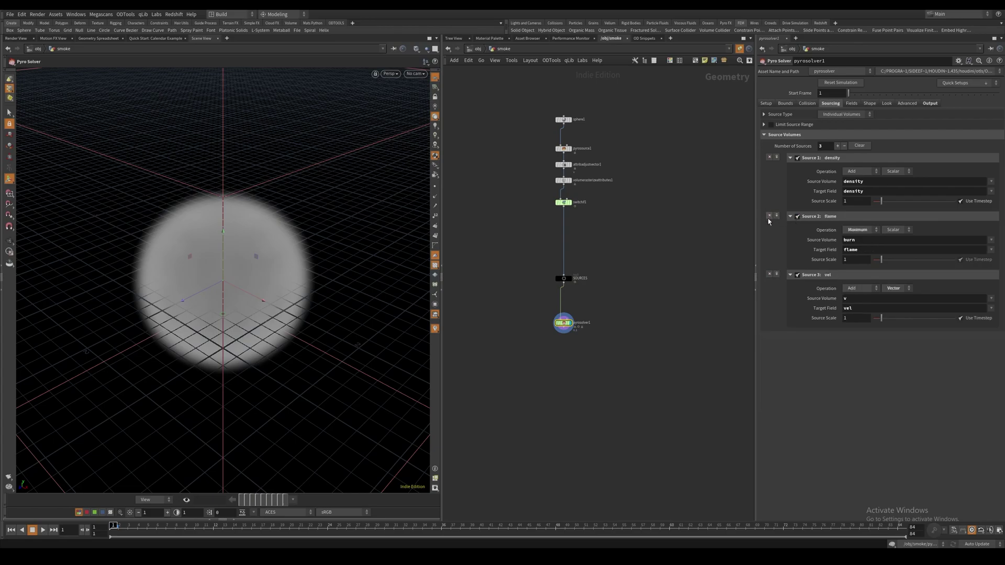
left_click(769, 216)
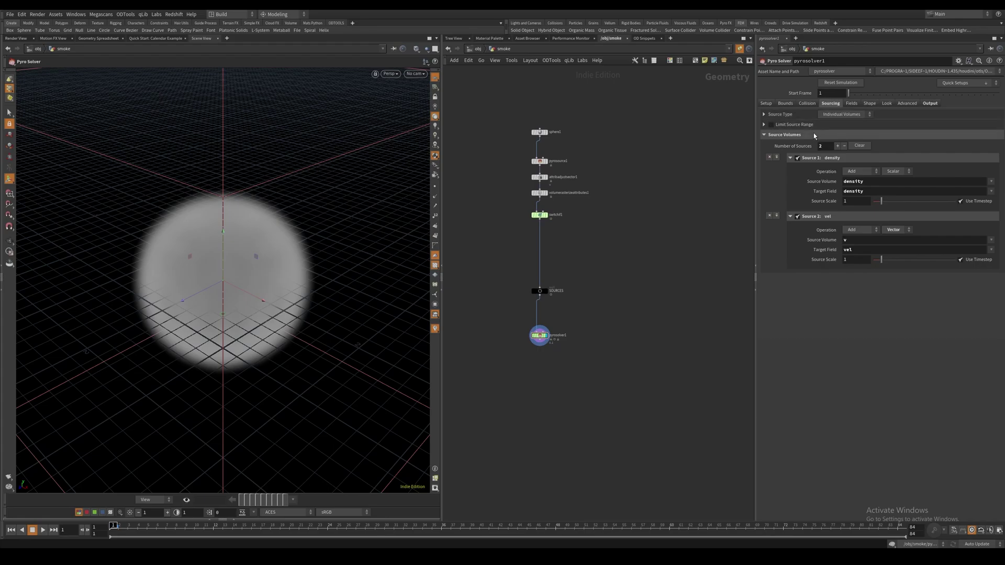
double_click(847, 259)
type("25")
key("Return")
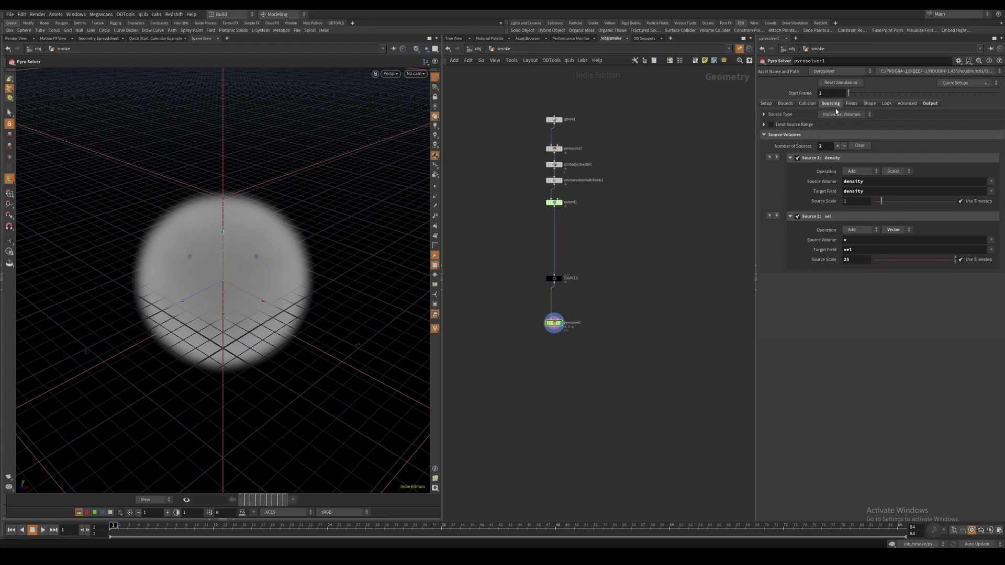
Step: Disable density dissipation on the pyro solver and play the simulation to inspect the smoke from several angles
left_click(850, 104)
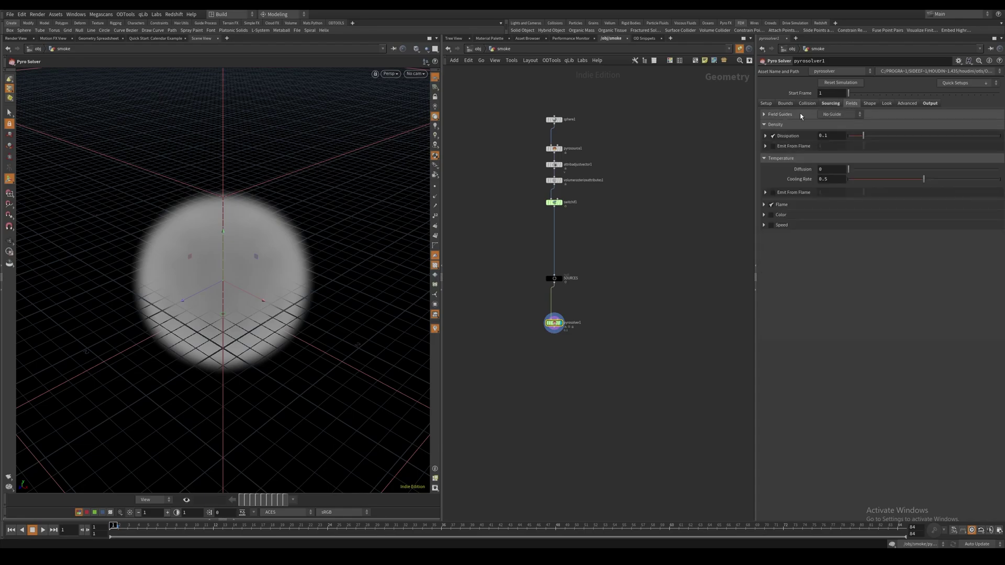
left_click(772, 136)
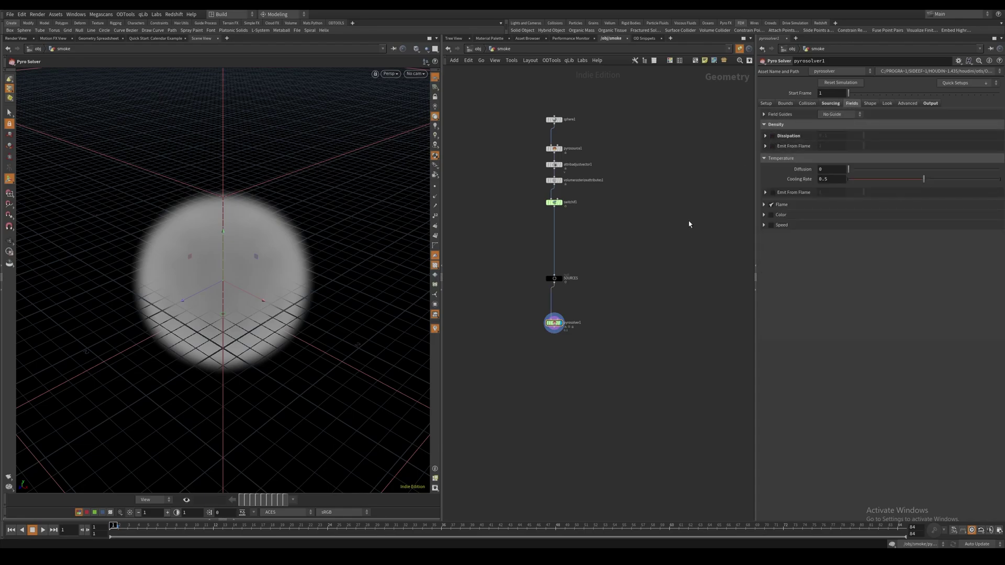
key("Up")
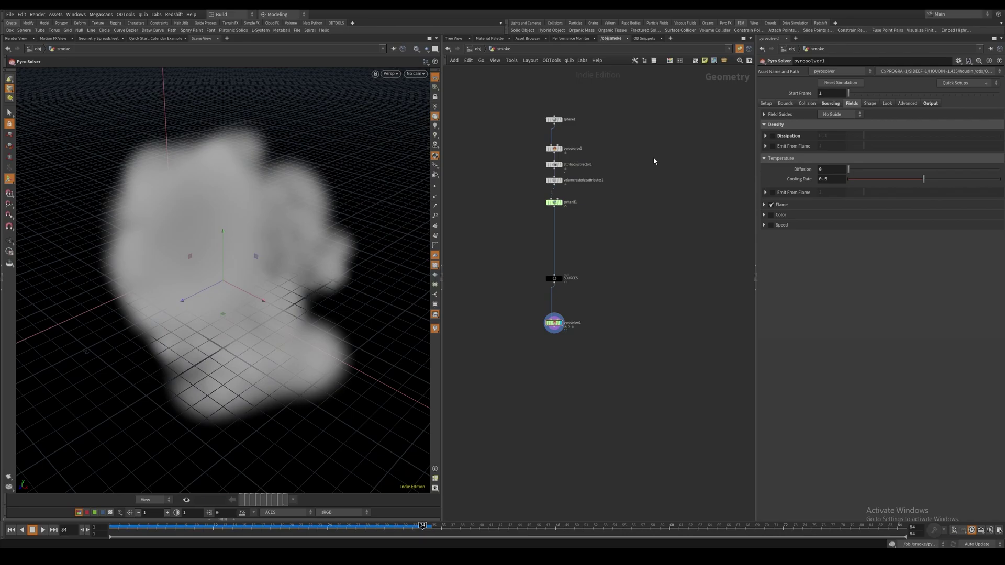
key("Escape")
left_click_drag(293, 246, 261, 233)
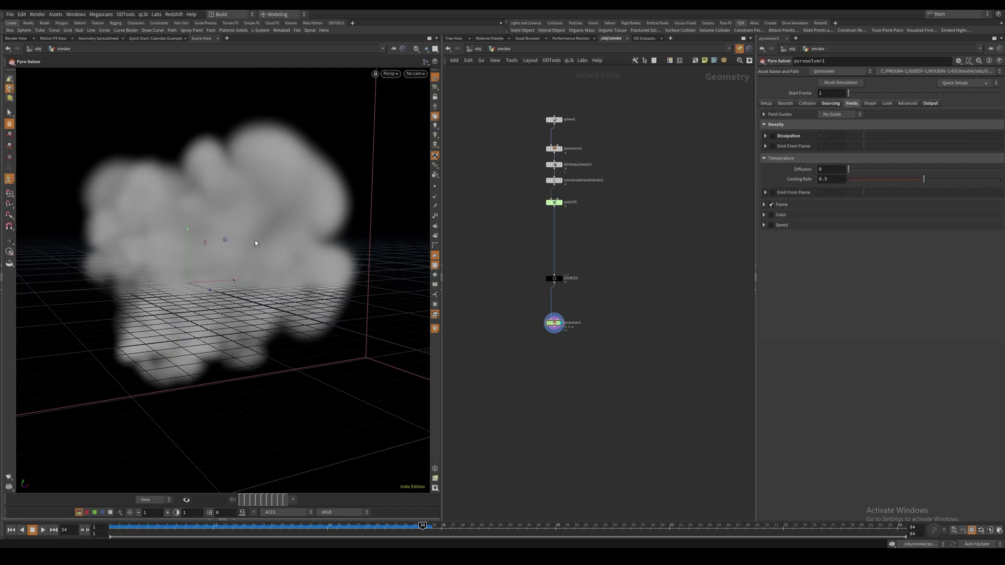
key("Escape")
mouse_move(255, 240)
left_mouse_down()
mouse_move(193, 247)
mouse_move(199, 257)
mouse_move(246, 252)
left_mouse_up()
Step: Add a second Sphere node beside the Switch-If node in the smoke network
key("Return")
key("Tab")
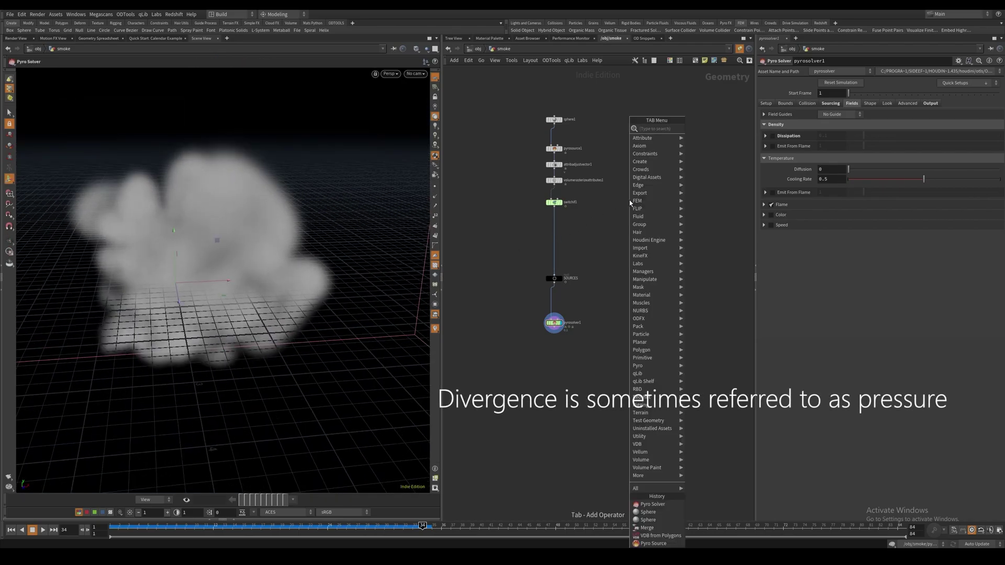
type("sphere")
key("Down")
key("Return")
left_click(629, 200)
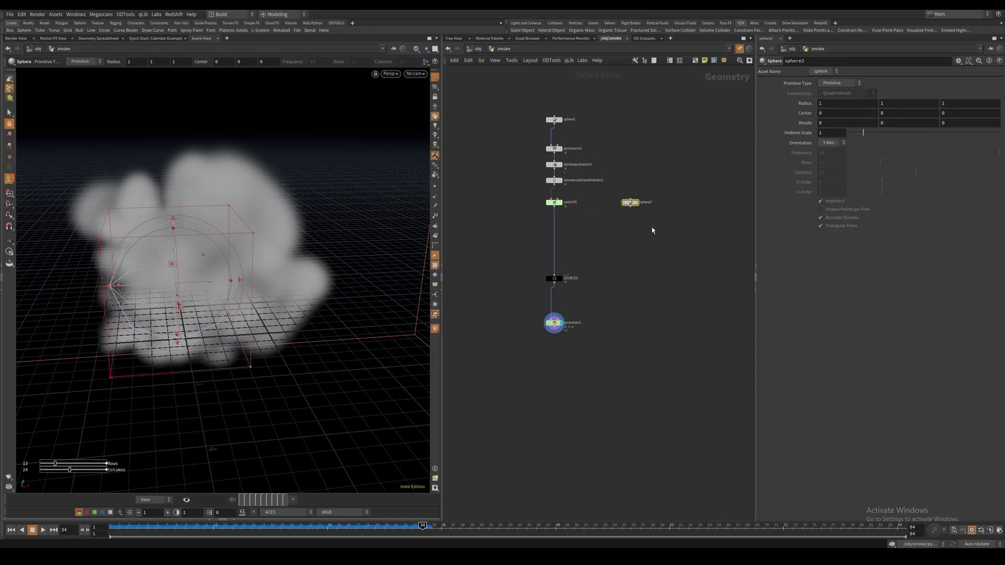
Step: Add a VDB from Polygons node below the second sphere and connect the sphere to it
left_click(554, 119)
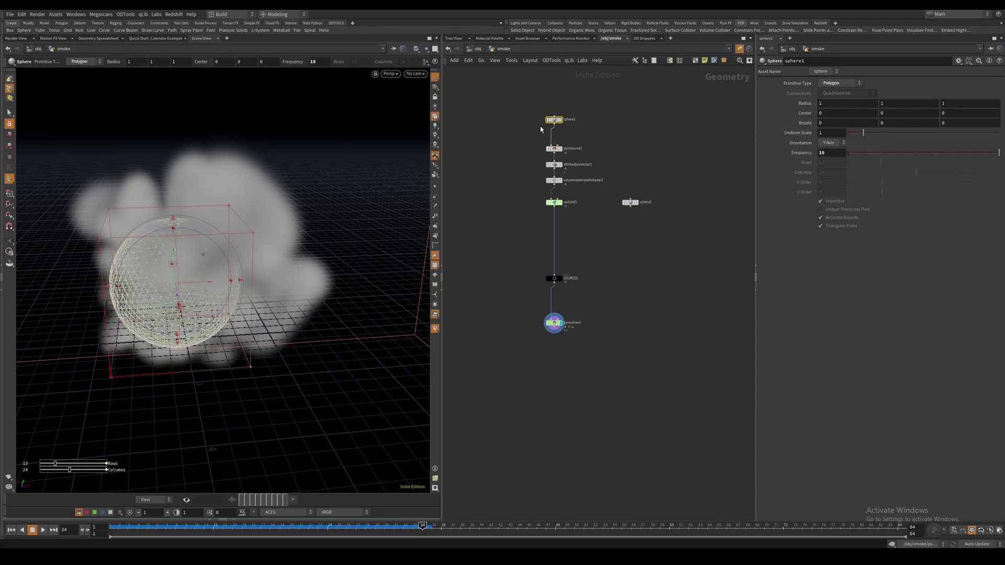
left_click(630, 202)
key("Tab")
type("v")
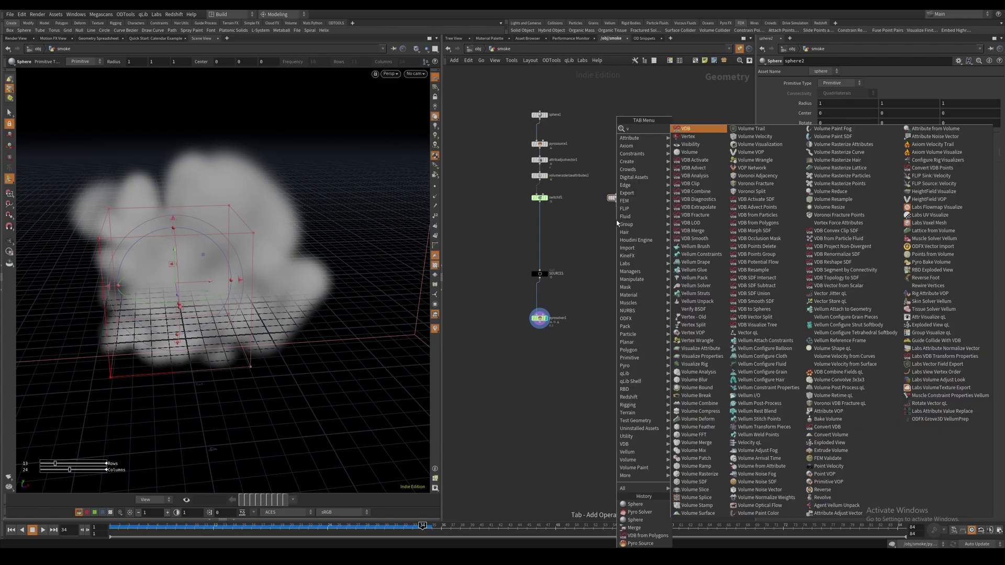
type("db")
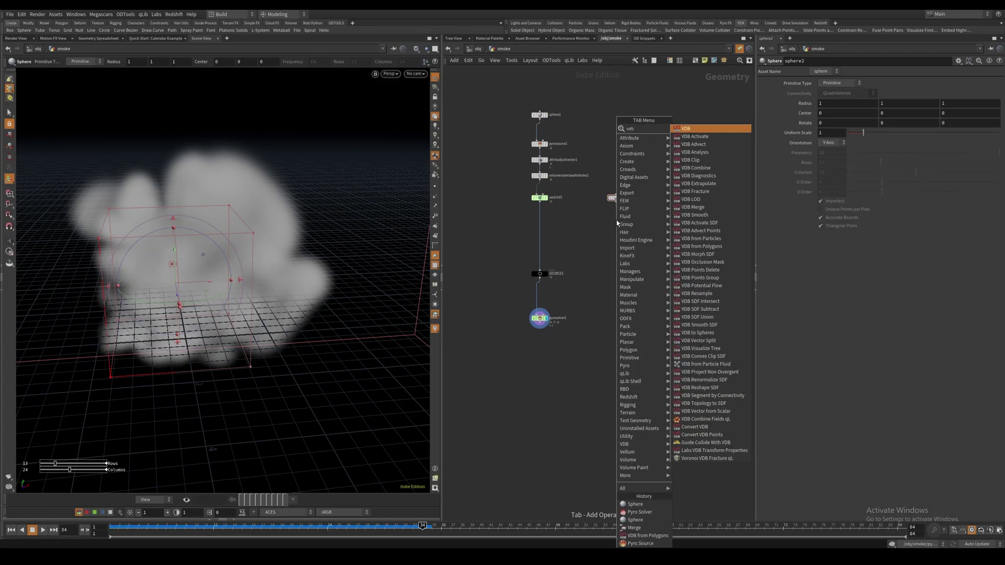
type(" from pol")
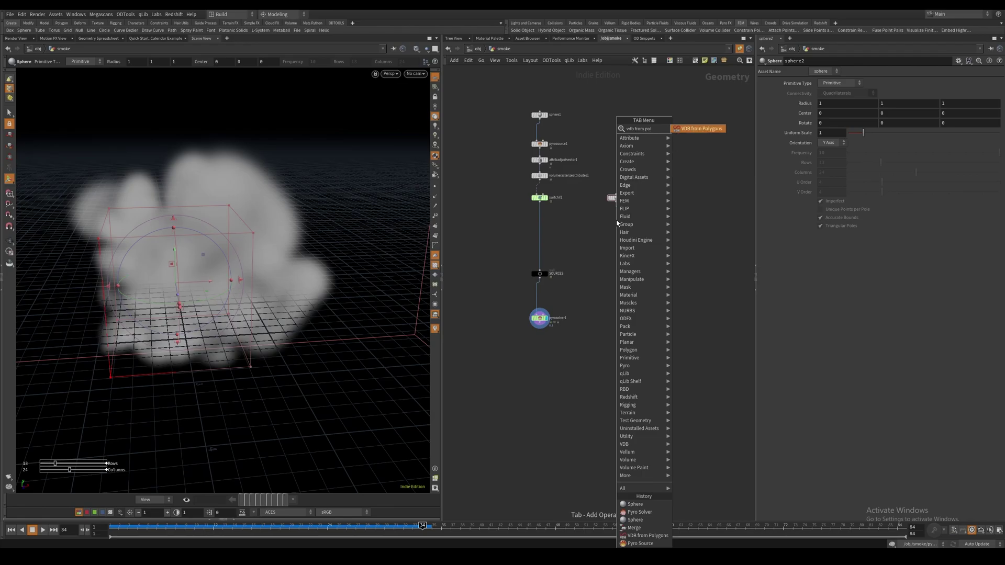
key("Return")
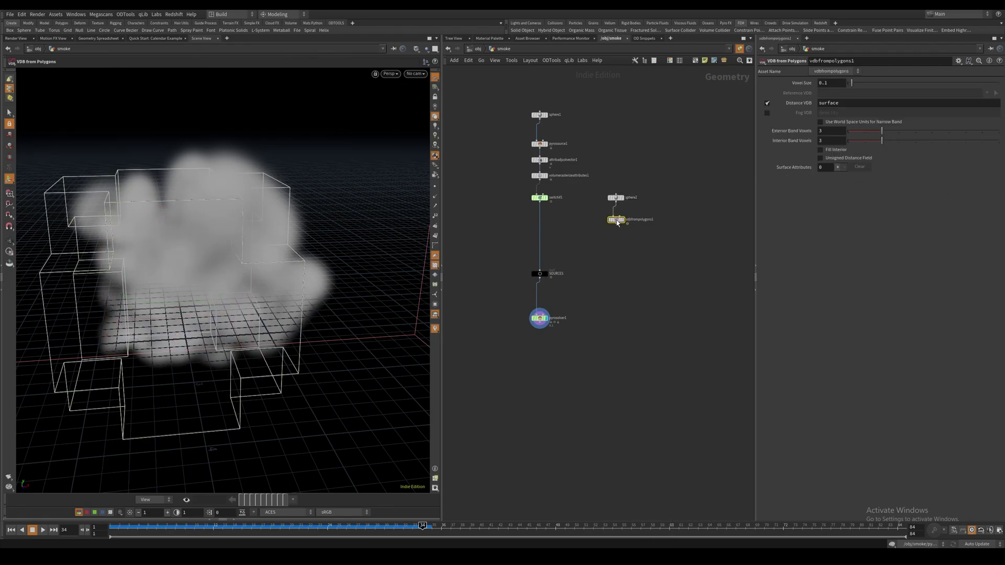
Step: Switch the VDB output from distance to a fog volume named divergence, enable Fill Interior and display the node
left_click(767, 104)
left_click(768, 113)
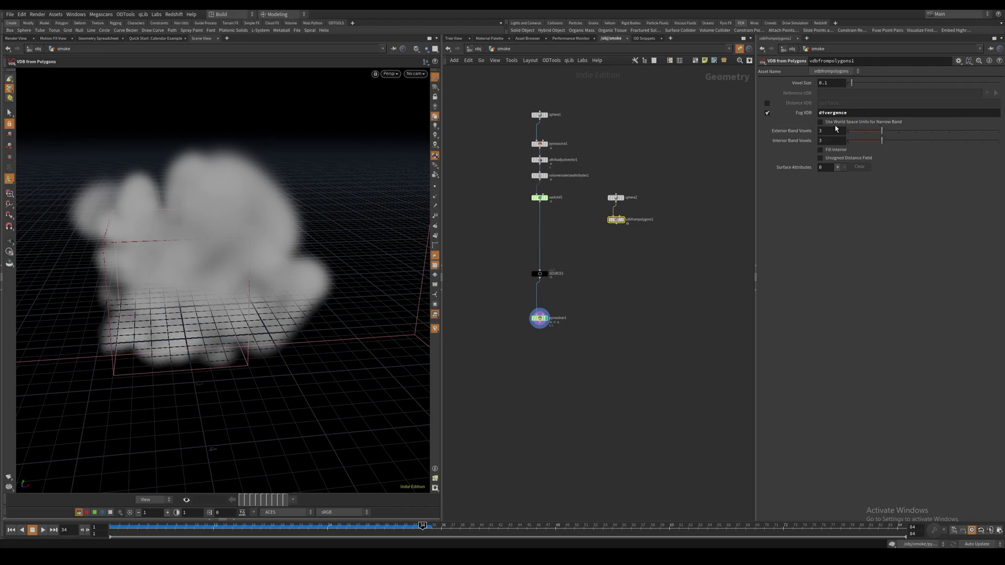
left_click(694, 204)
middle_click_drag(694, 204, 701, 182)
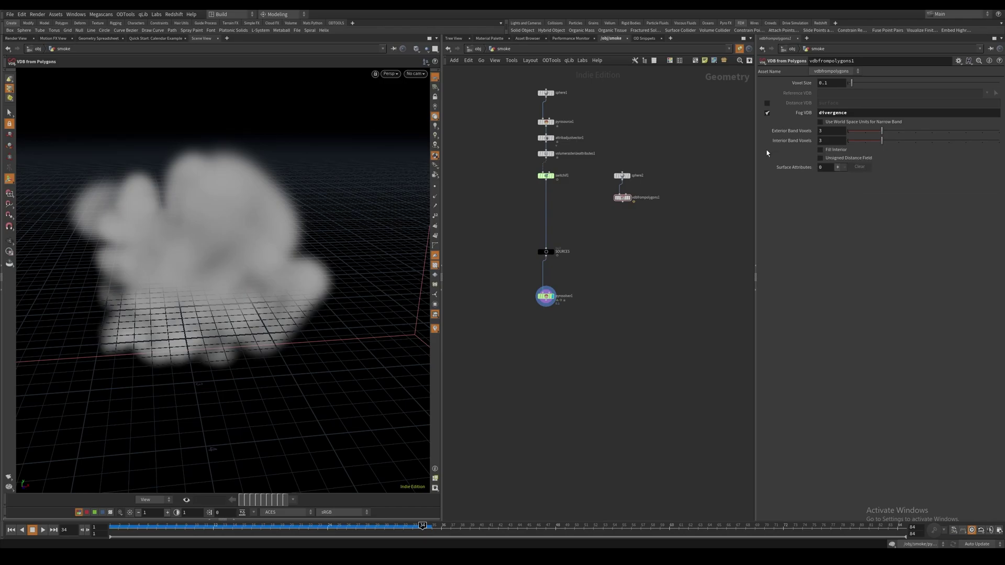
left_click(832, 151)
key("r")
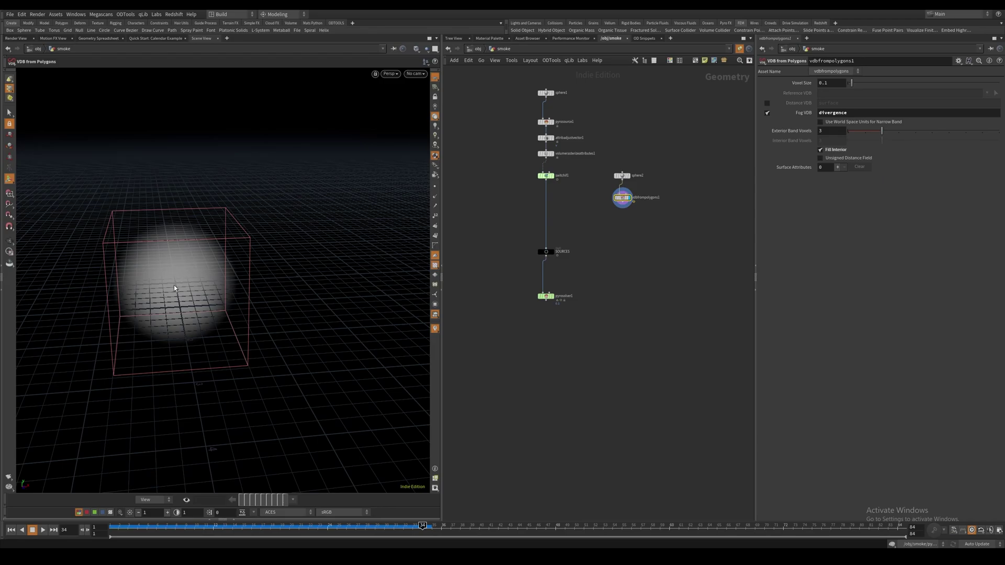
Step: Insert a Merge node between the Switch-If and SOURCES, wire the divergence VDB into it and display the pyro solver
left_click_drag(534, 227, 574, 225)
key("Tab")
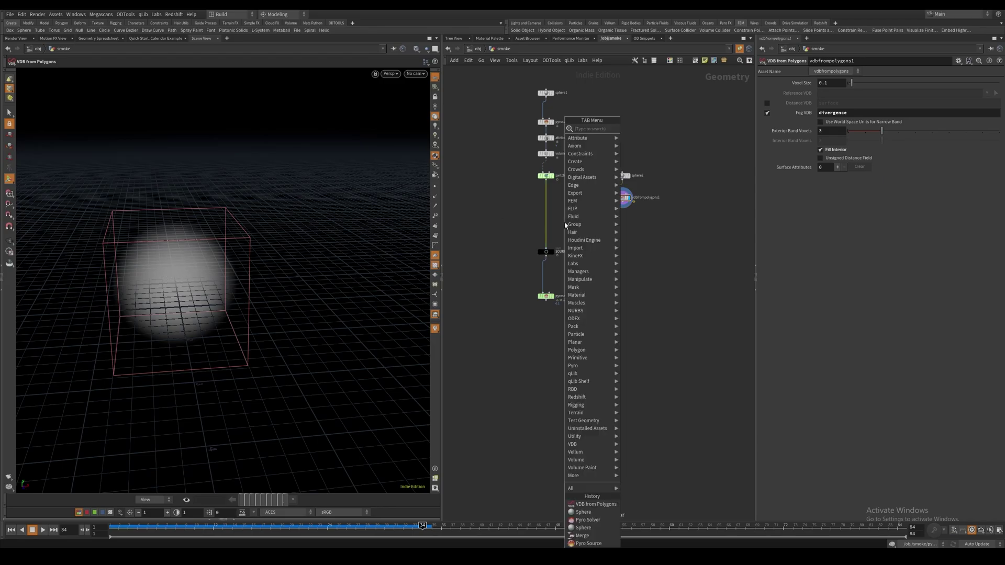
type("merge")
key("Return")
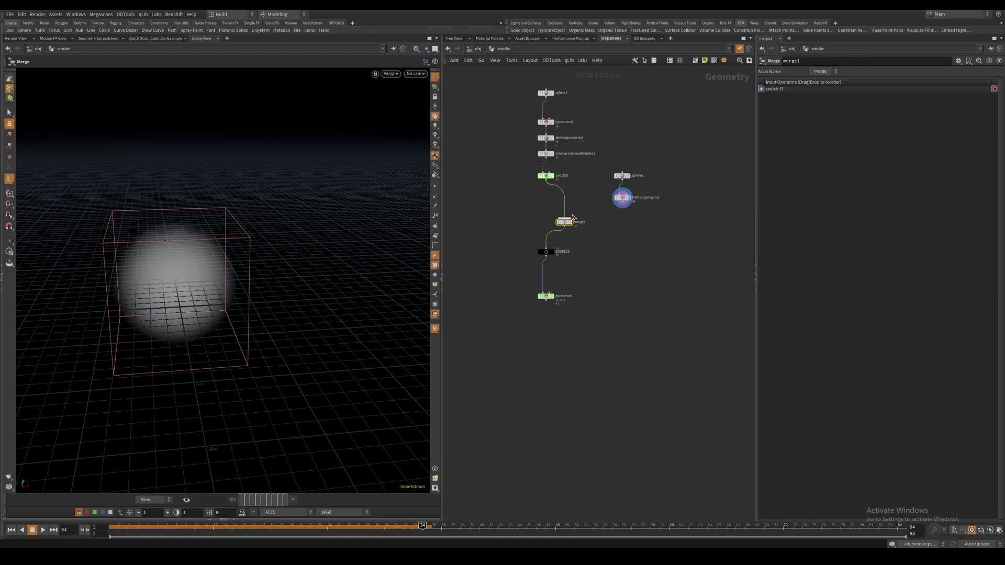
left_click(565, 225)
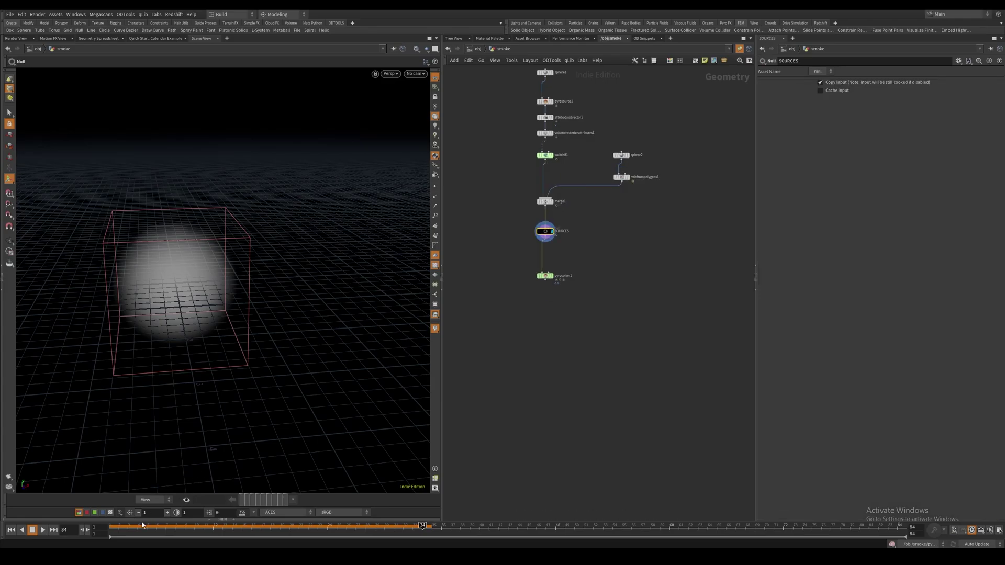
left_click(544, 275)
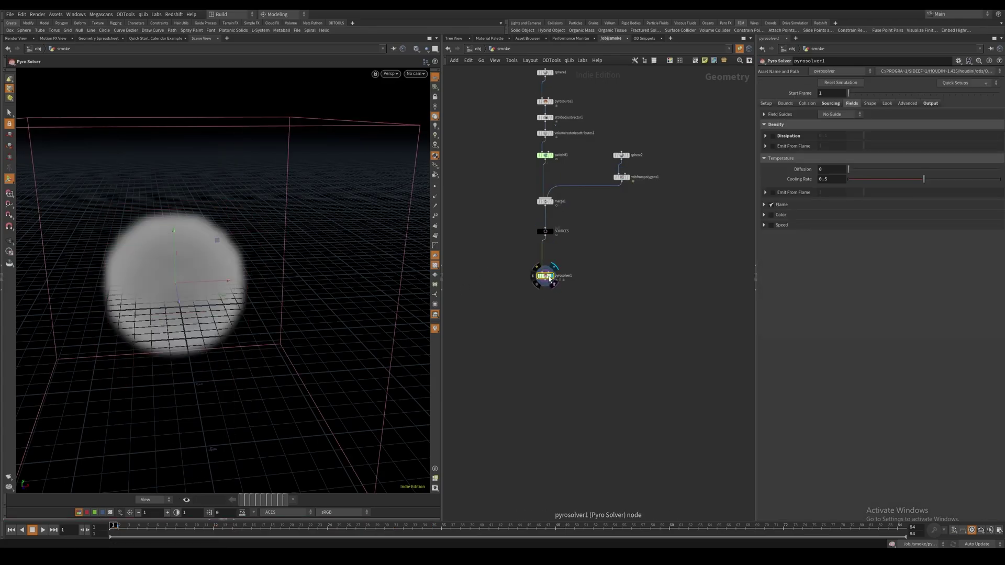
Step: Insert a new source ahead of density in the pyro solver's source volumes, with divergence as both source volume and target field
left_click(830, 103)
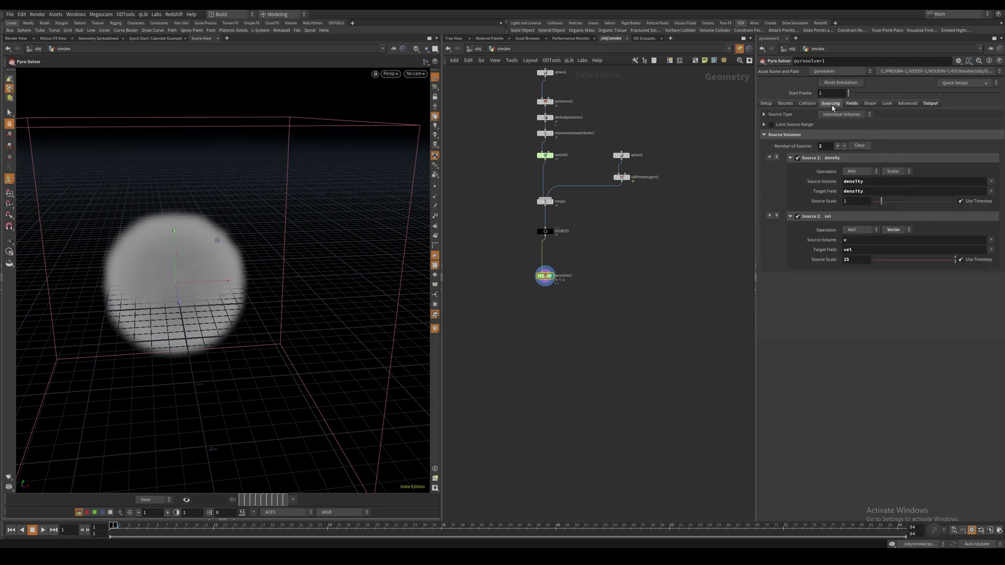
left_click(776, 157)
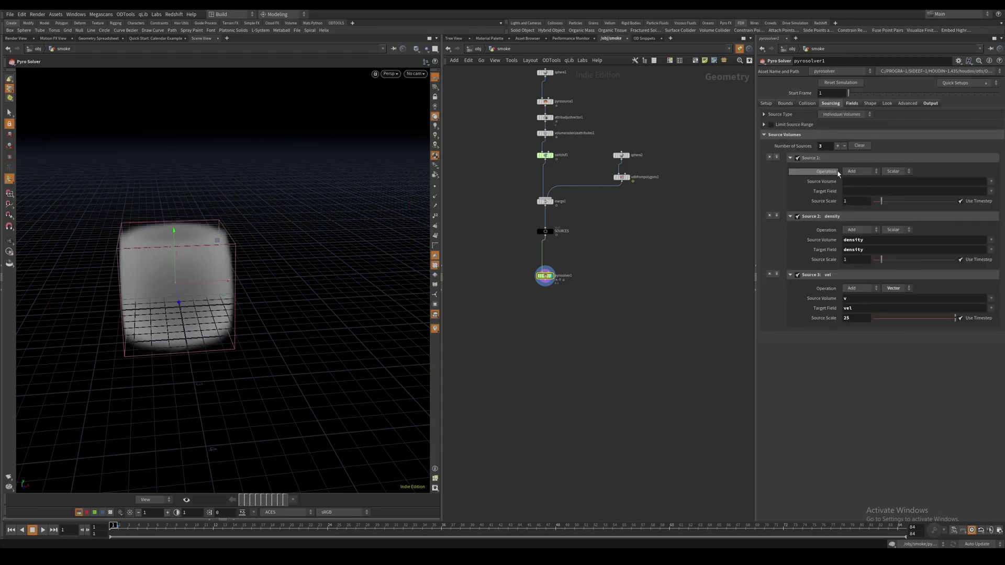
left_click(859, 181)
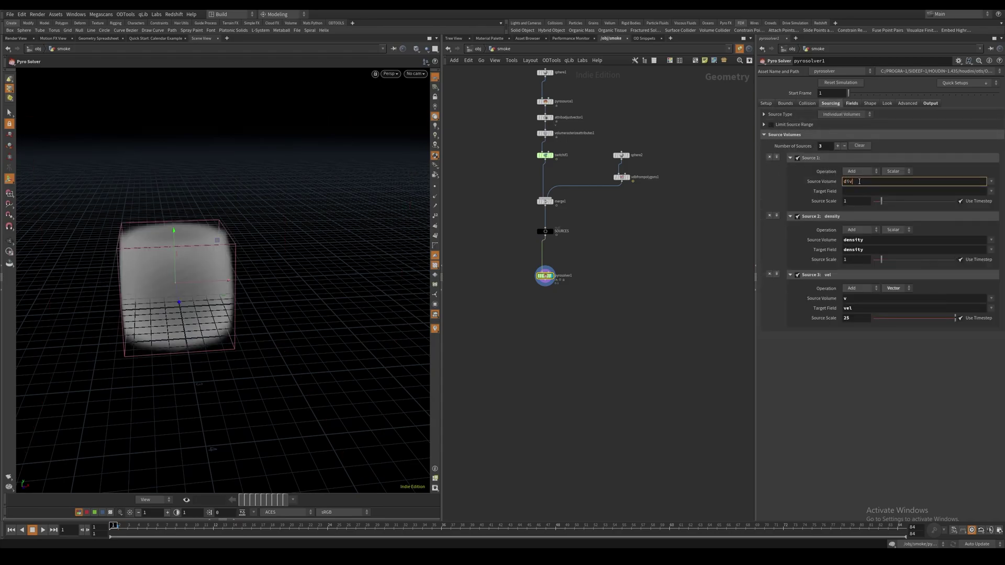
key("Return")
key("ctrl+c")
key("Tab")
key("ctrl+v")
key("Return")
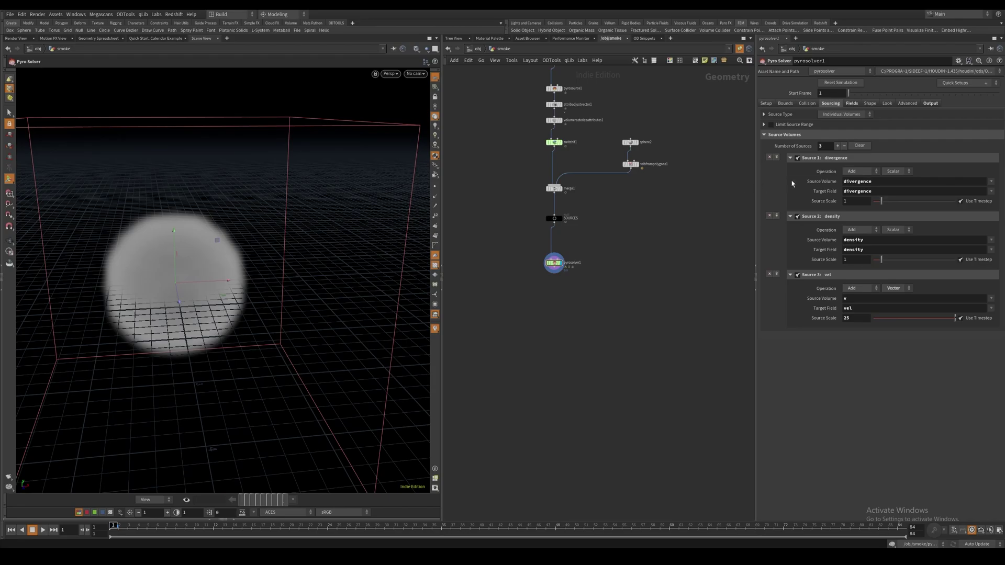
Step: Set the divergence source's operation to Copy and its source scale to 100
left_click(853, 172)
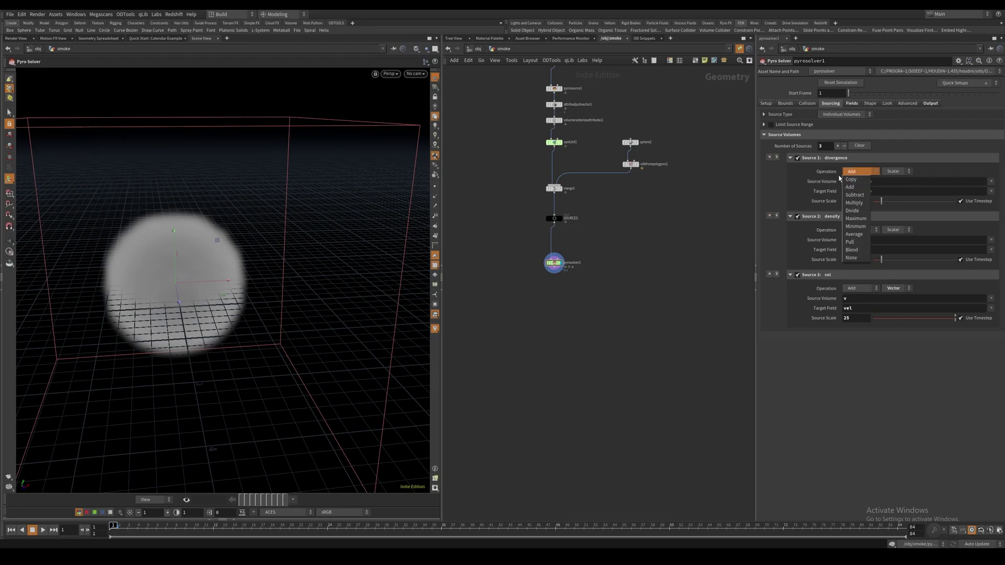
left_click(853, 180)
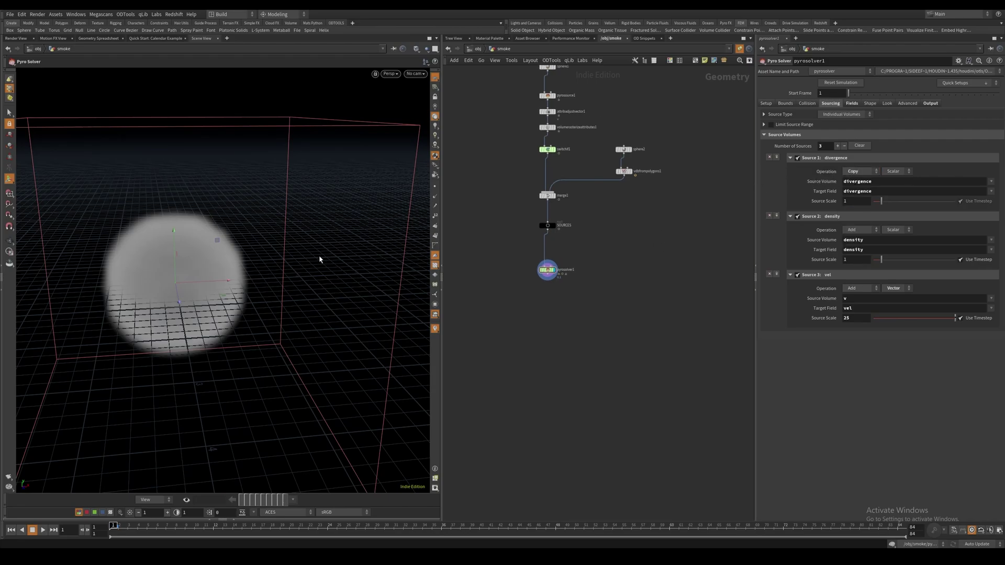
key("Escape")
left_click_drag(319, 259, 281, 265)
left_click(862, 204)
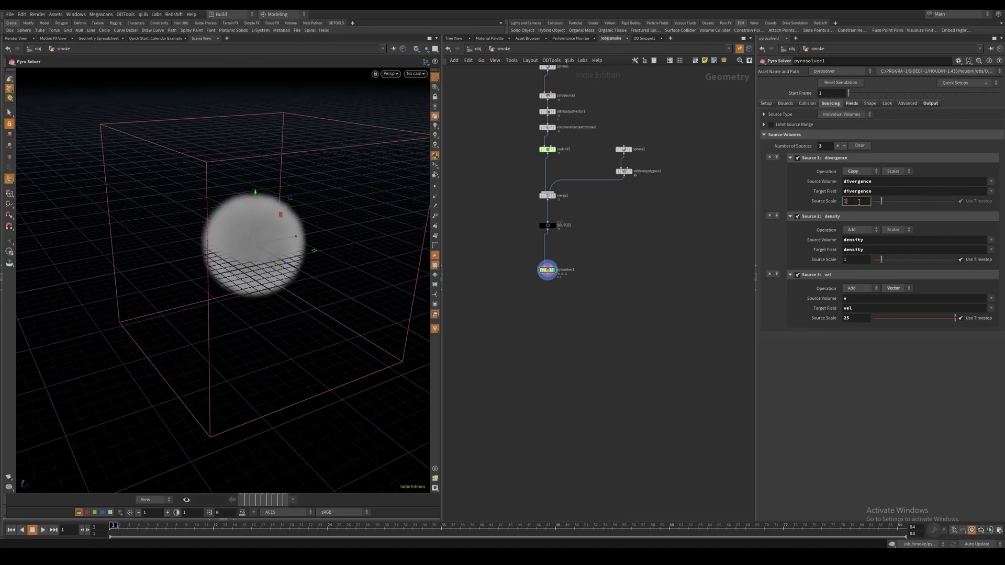
middle_click_drag(633, 290, 635, 285)
mouse_move(319, 233)
left_mouse_down("alt")
mouse_move(345, 229)
mouse_move(310, 244)
left_mouse_up("alt")
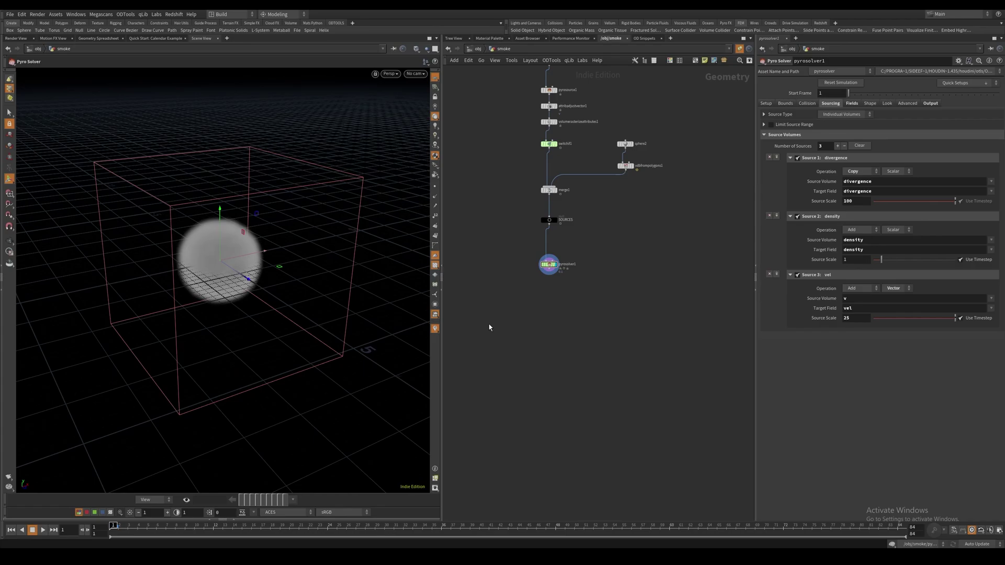
Step: Play the simulation to about frame 26 and examine how the smoke expands with the divergence source
key("Up")
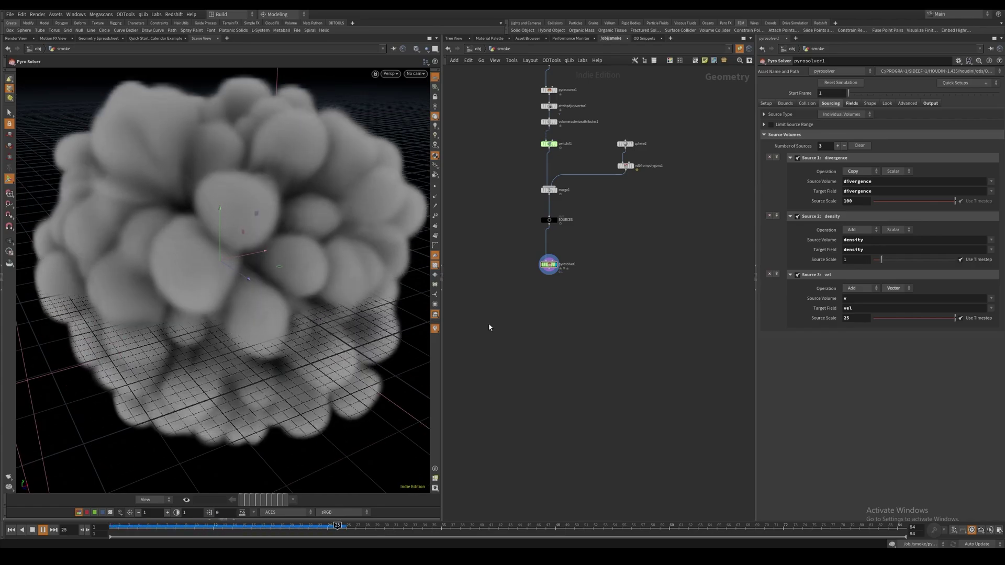
key("Up")
scroll(316, 166, "down", 4, "alt")
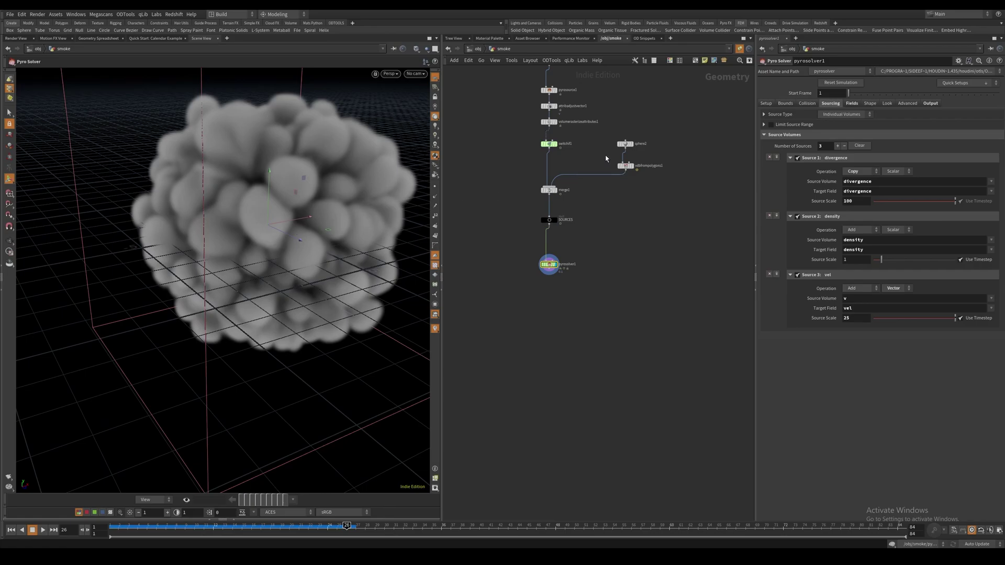
left_click(631, 166)
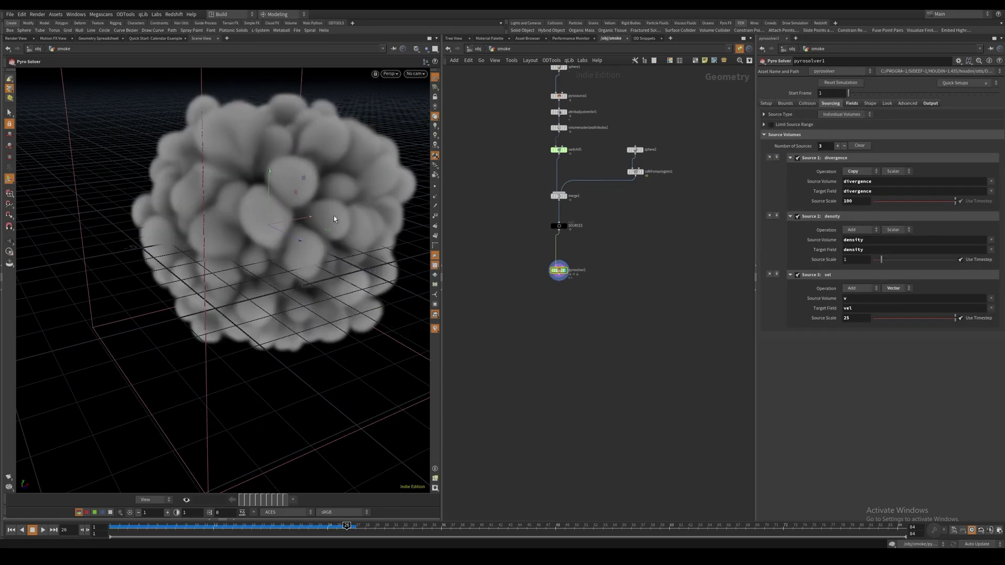
middle_click_drag(354, 184, 338, 203, "alt")
key("ctrl+z")
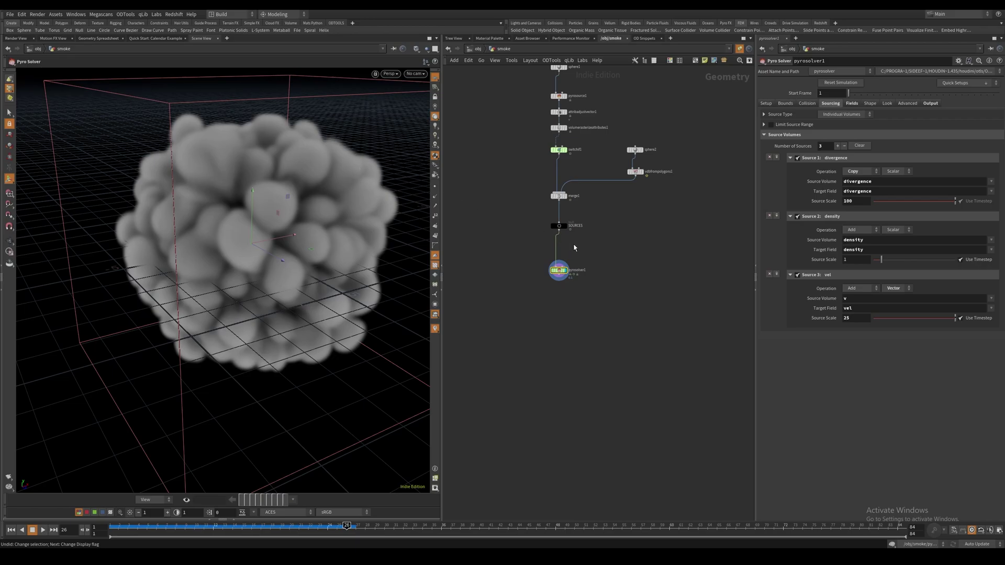
Step: Try a divergence source scale of -25, then settle on -5
left_click_drag(863, 201, 827, 202)
type("-25")
key("Return")
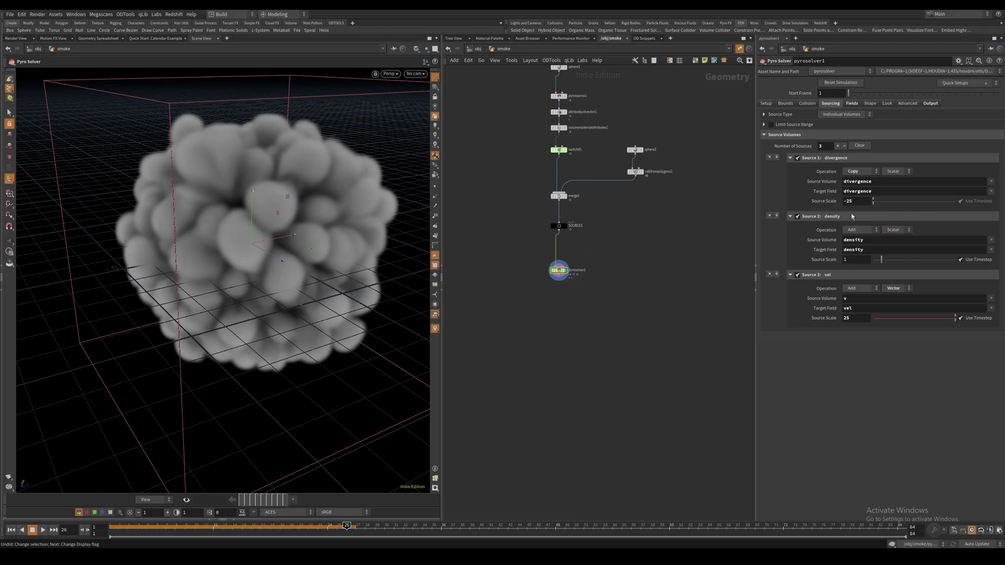
key("BackSpace")
key("Return")
Step: Replay the simulation from the first frame and examine the smoke's contraction from several angles up to about frame 32
key("ctrl+Up")
key("Up")
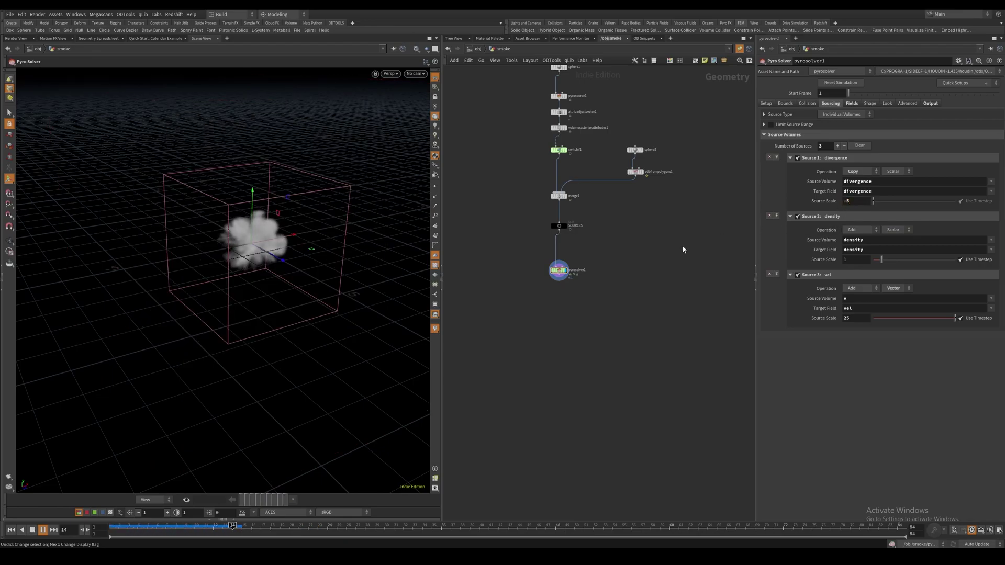
key("Up")
left_click_drag(261, 251, 235, 258, "alt")
right_click_drag(236, 258, 256, 233, "alt")
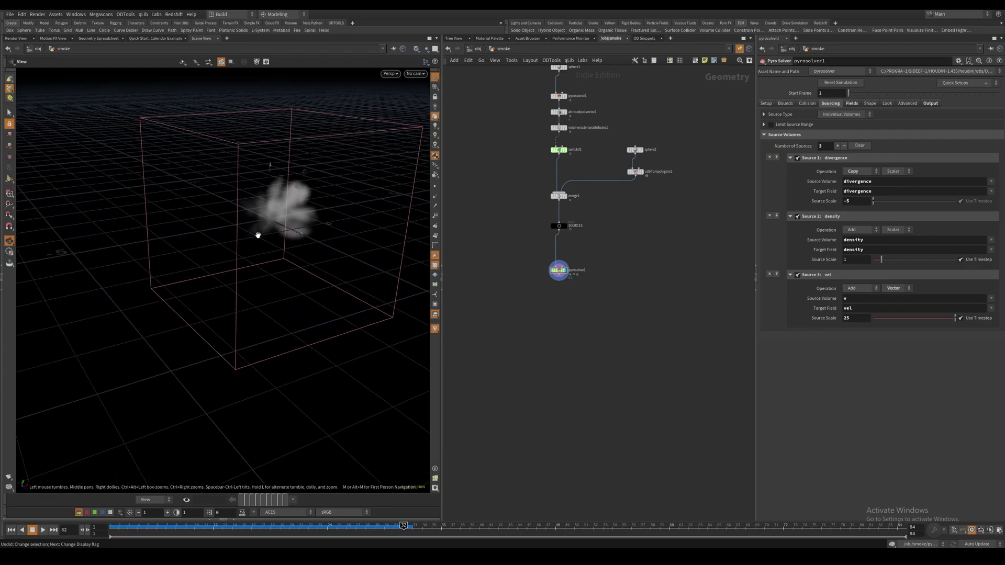
left_click_drag(256, 234, 250, 275, "alt")
key("Return")
left_click_drag(165, 527, 356, 527)
Step: Check the divergence VDB's settings and set the pyro solver's voxel size to 0.05
left_click(634, 172)
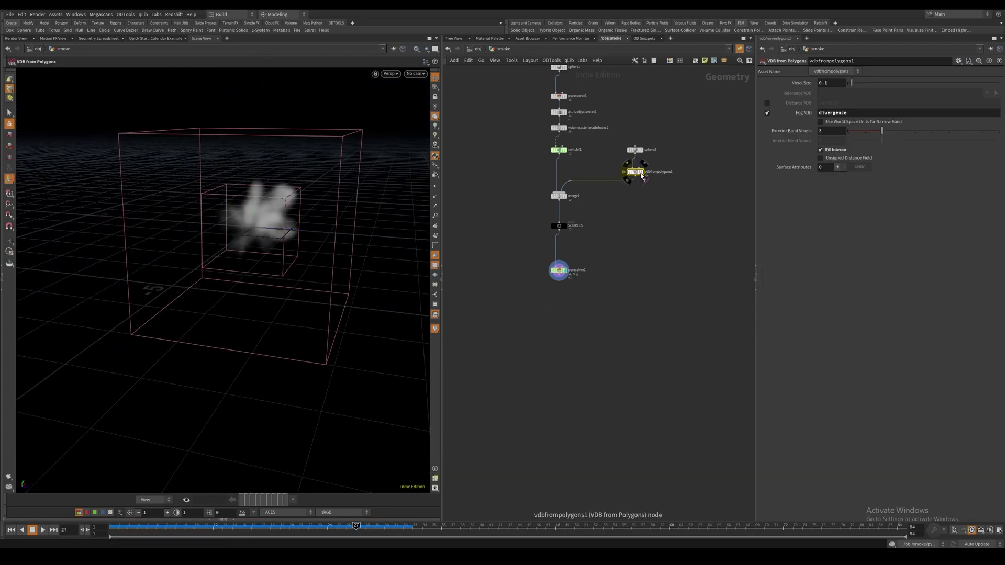
left_click(623, 234)
middle_click_drag(622, 237, 600, 233)
left_click(537, 267)
left_click(767, 104)
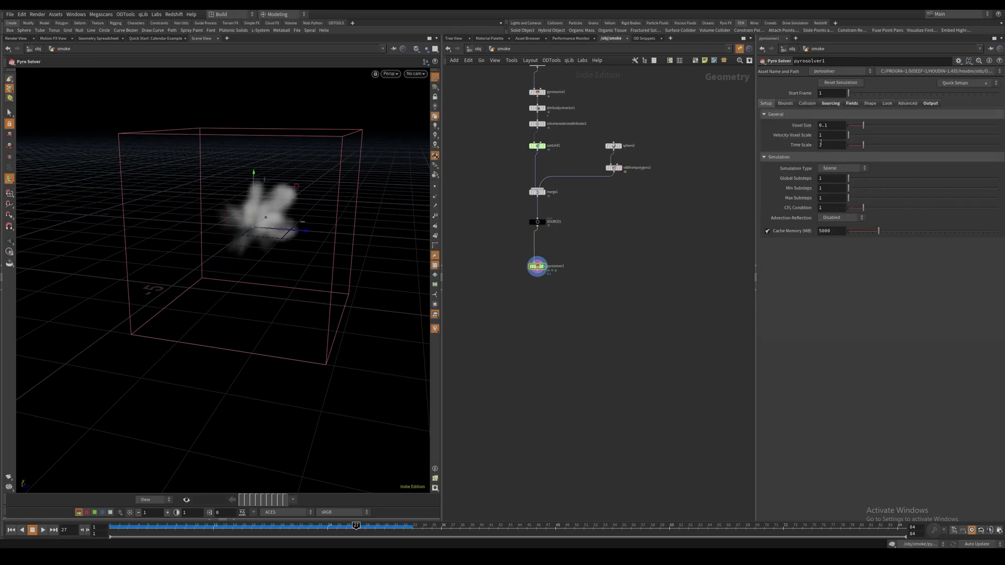
left_click(833, 126)
key("Return")
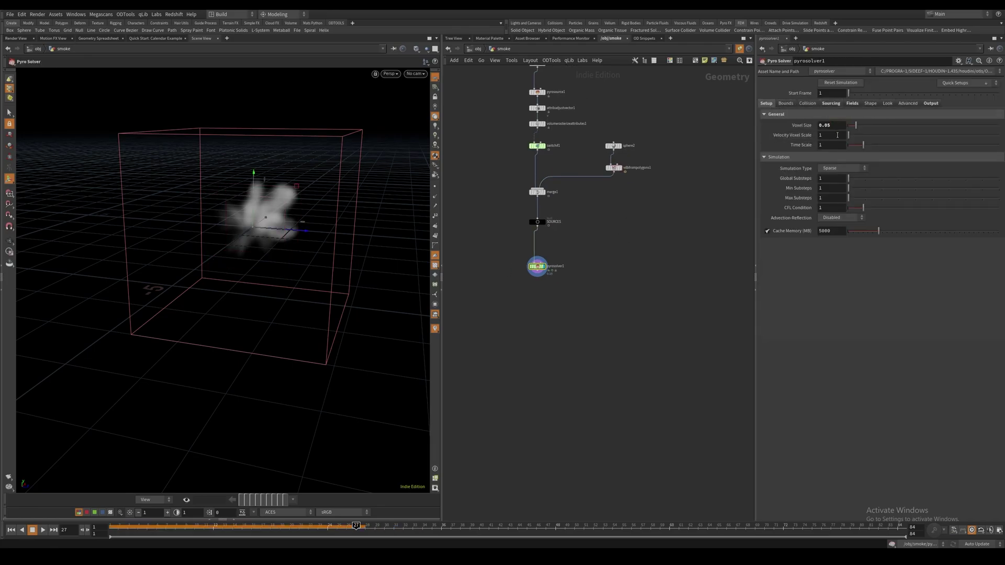
Step: Link the Volume Rasterize Attributes voxel size to the pyro solver's voxel size with a relative reference
right_click(834, 124)
left_click(858, 191)
middle_click_drag(520, 140, 515, 225)
left_click(531, 208)
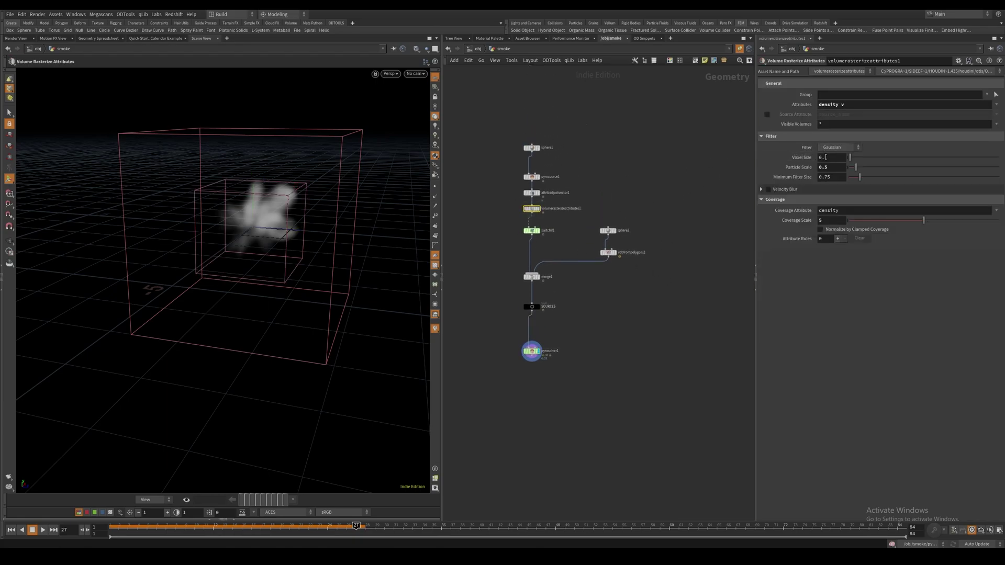
right_click(825, 158)
left_click(848, 245)
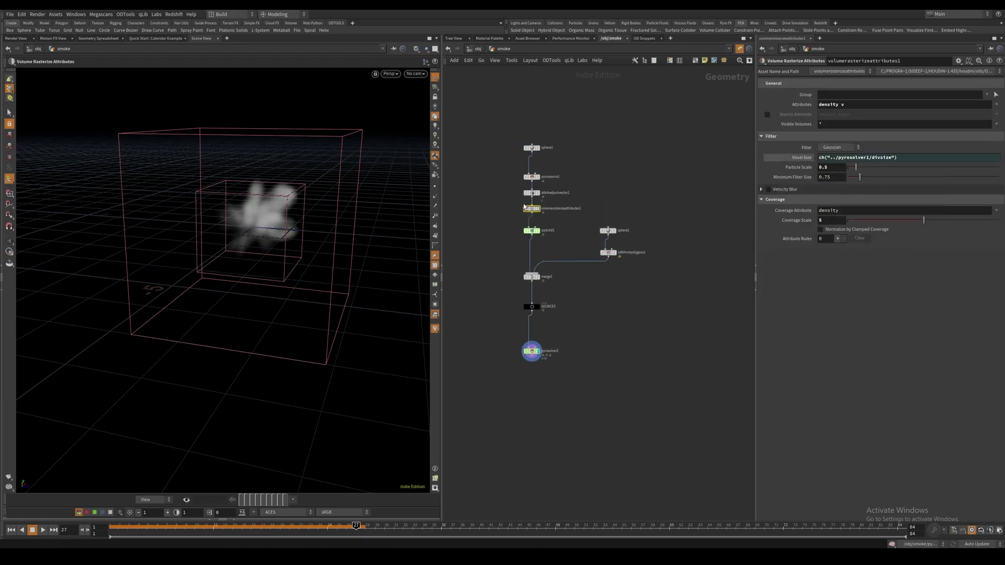
Step: Link the divergence VDB from Polygons node's voxel size to the pyro solver's voxel size as well
left_click(531, 176)
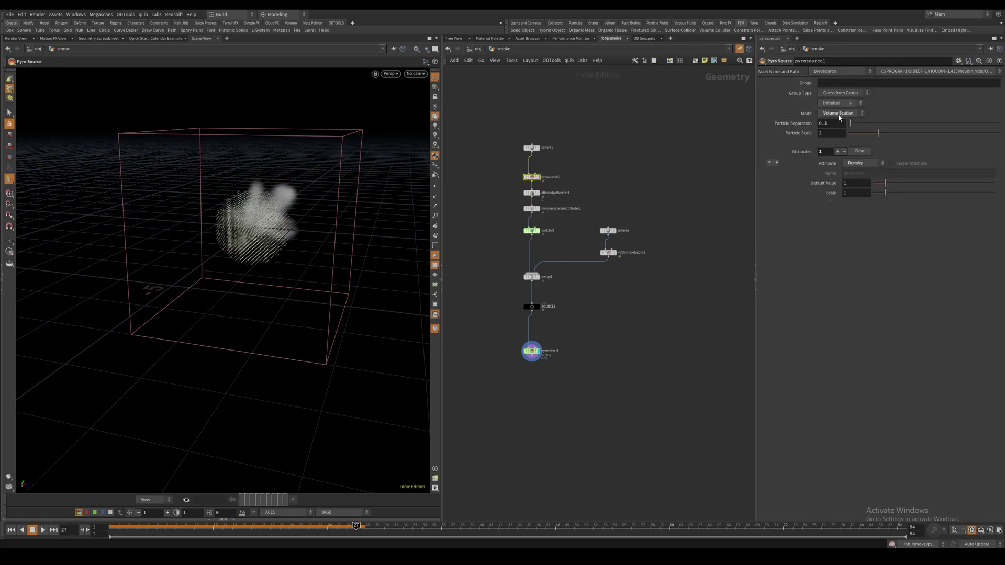
left_click(607, 252)
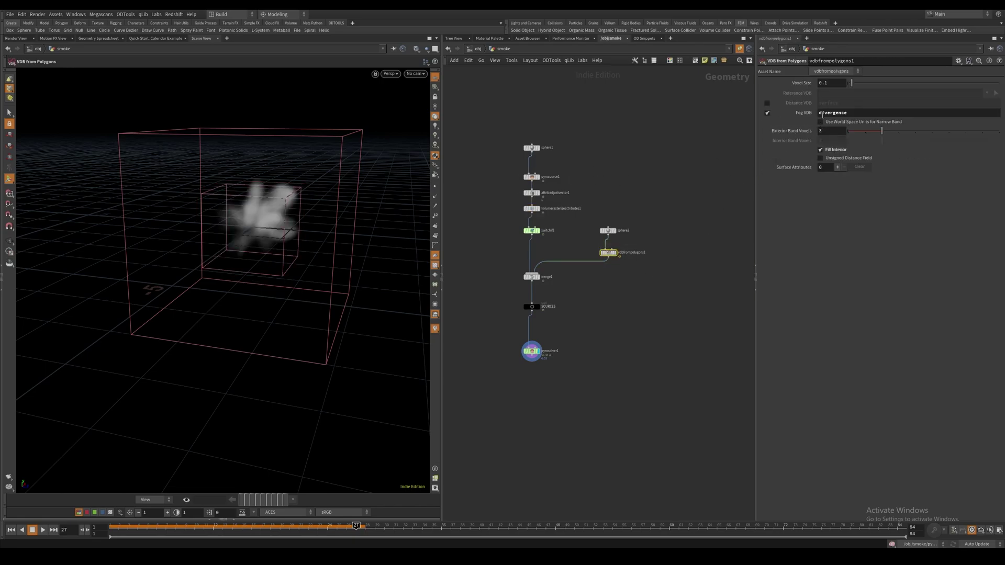
left_click(833, 82)
key("ctrl+v")
left_click(802, 82)
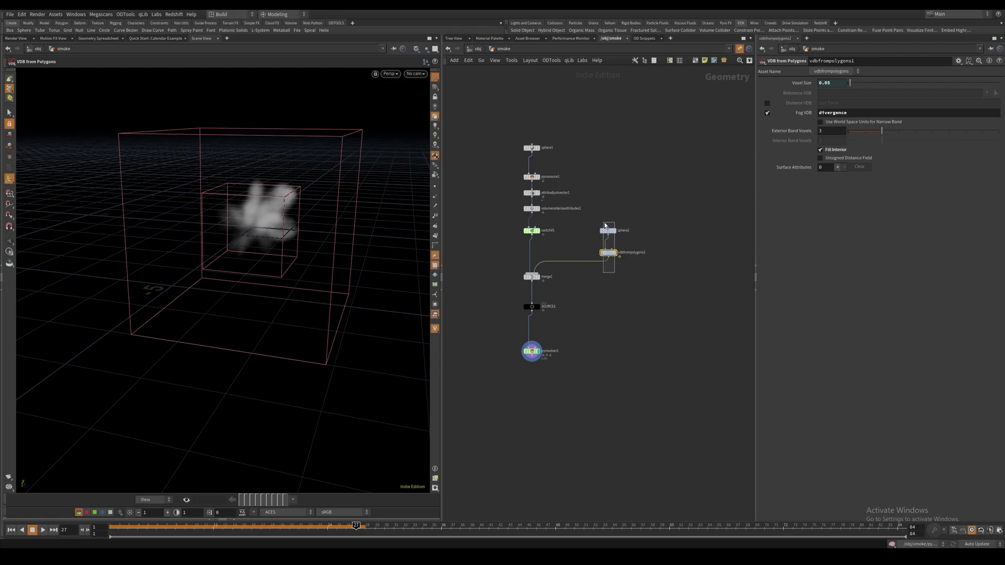
Step: Resimulate the higher-resolution smoke from the first frame to about frame 45, then scrub back to frame 11
left_click(607, 231)
middle_click_drag(592, 305, 602, 259)
left_click(543, 305)
key("ctrl+Up")
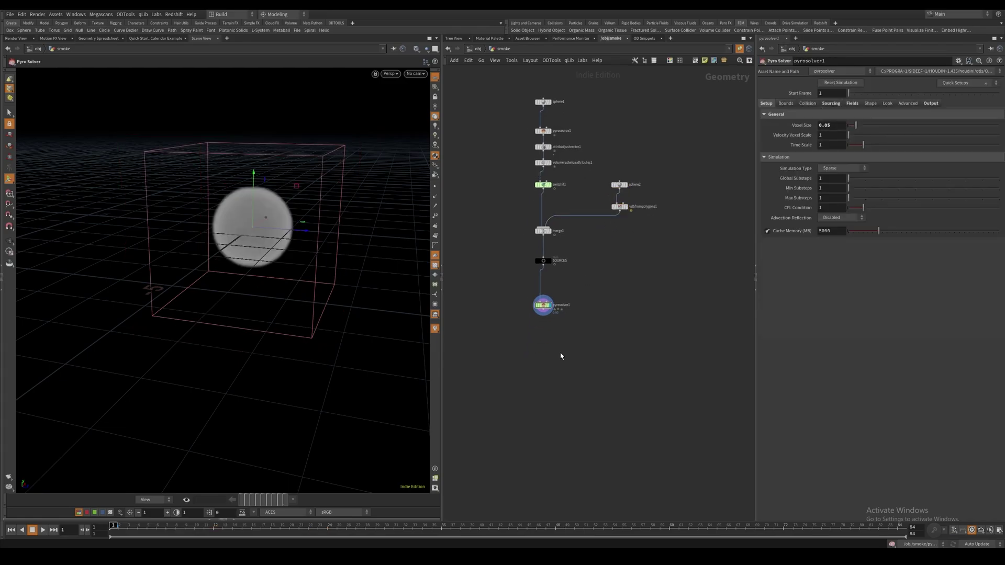
key("Up")
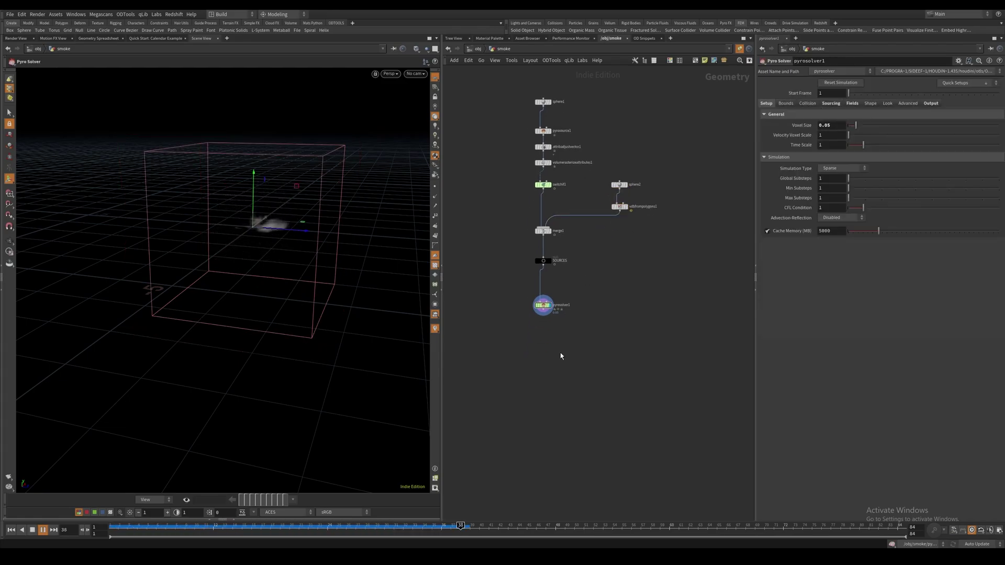
key("Up")
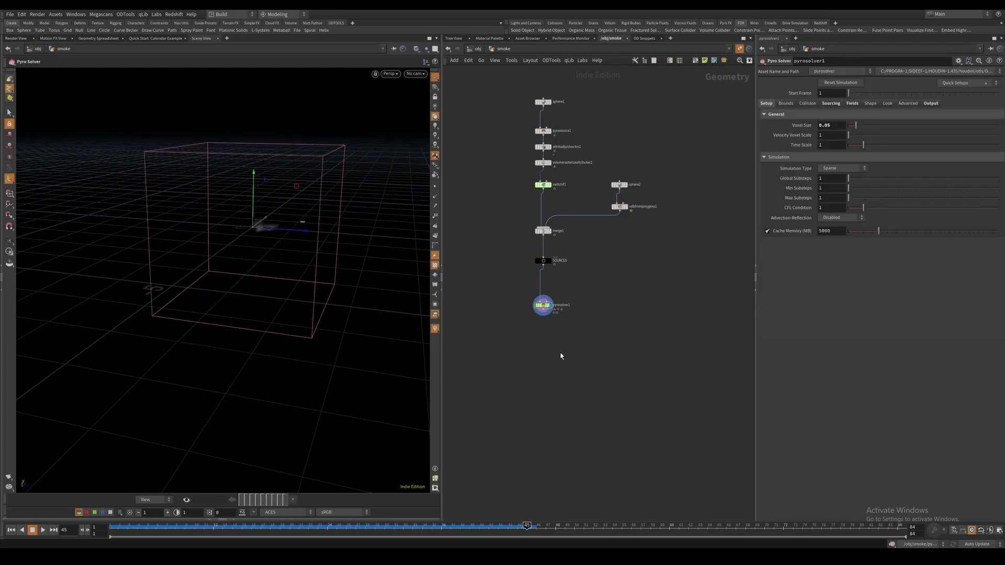
left_click_drag(118, 529, 204, 527)
Step: Show the pyro solver's sourcing settings, disable dynamics simulation and move the timeline to frame 12
left_click(830, 103)
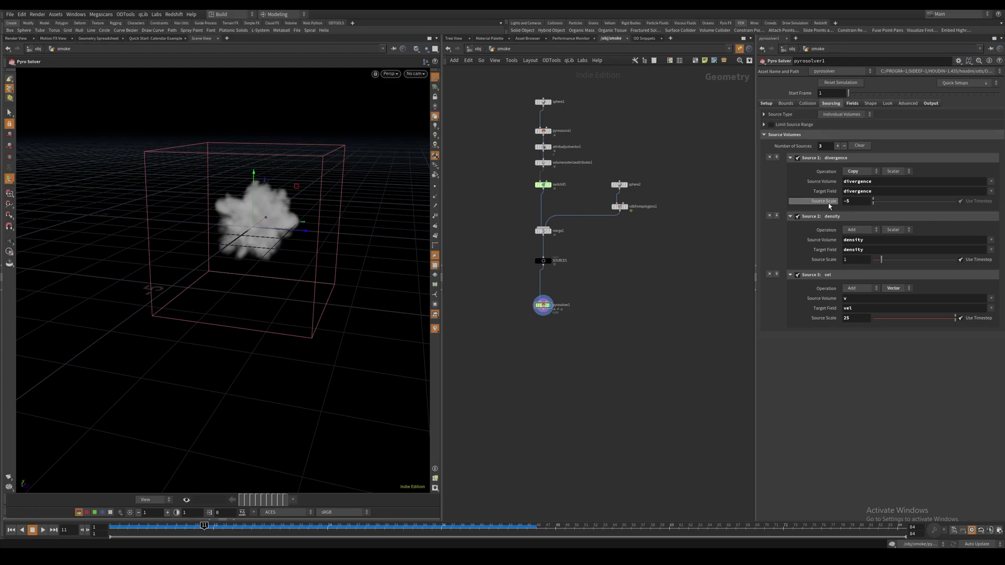
left_click_drag(206, 525, 111, 528)
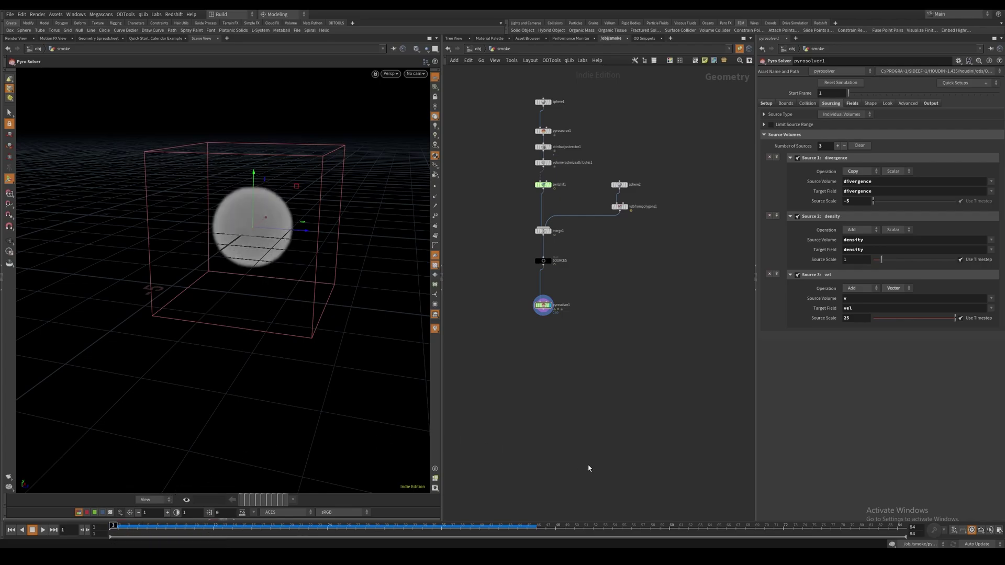
left_click(891, 544)
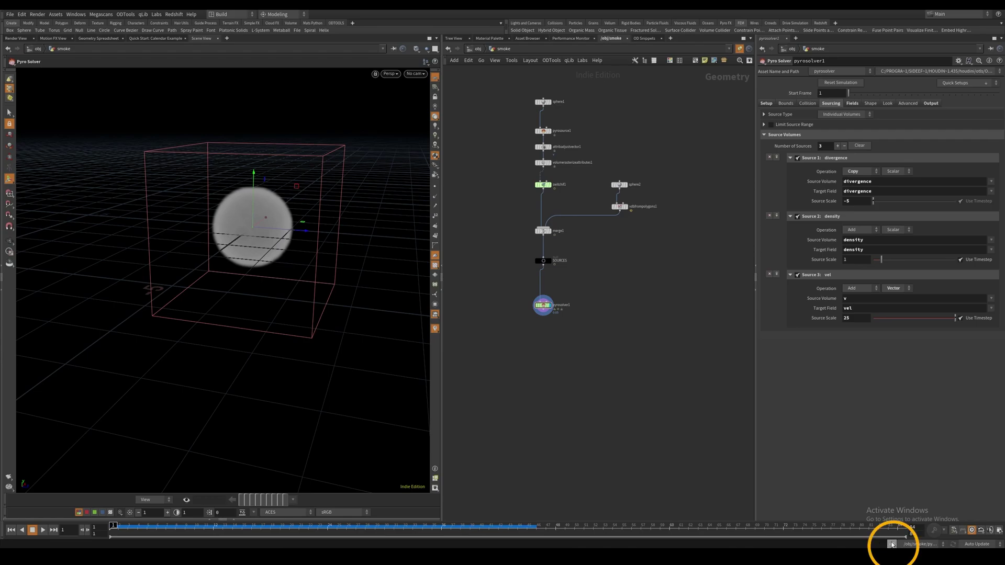
left_click_drag(113, 528, 215, 527)
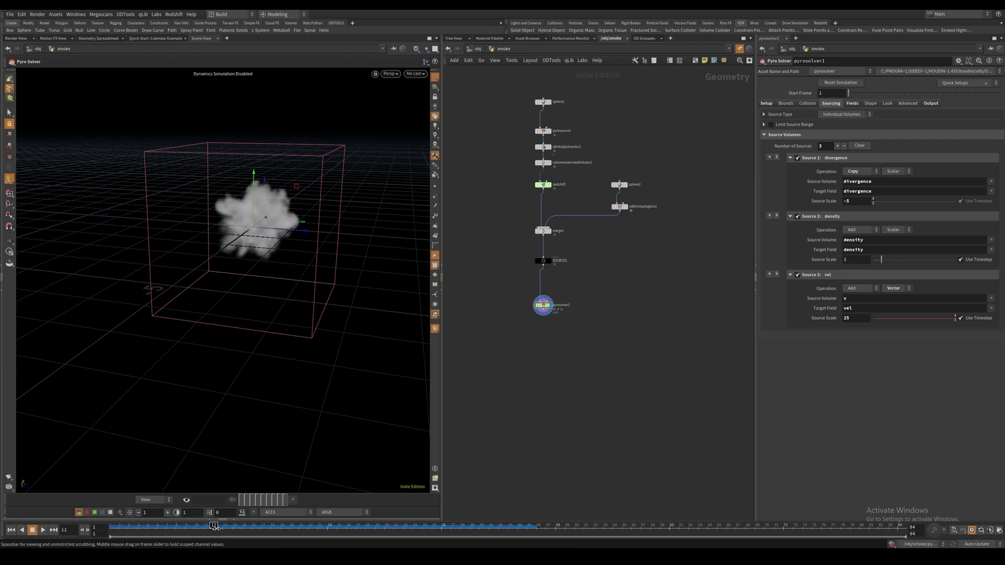
Step: Keyframe the divergence source scale at 0 on frame 12 and add another keyframe on frame 24
left_click(854, 201, "alt")
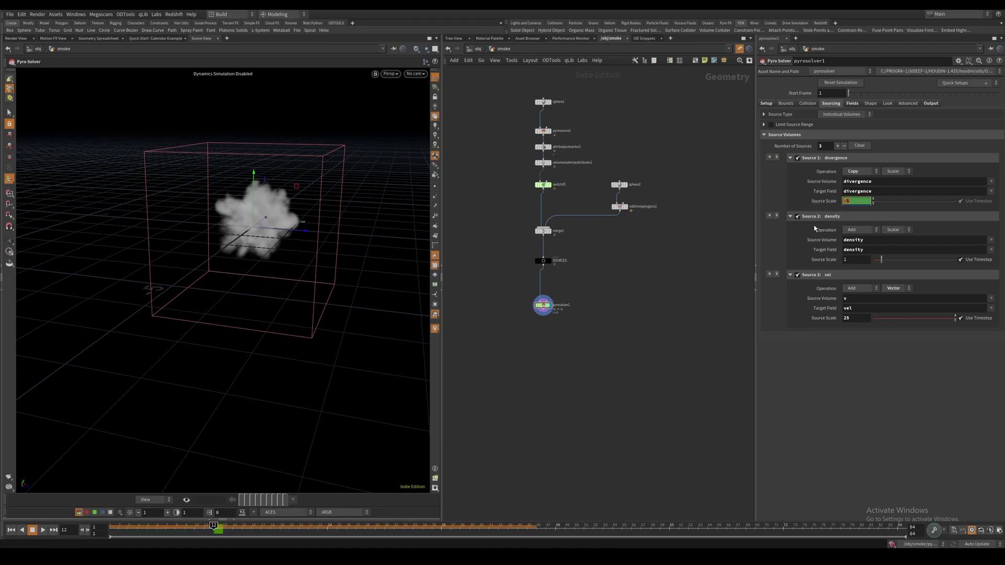
middle_click_drag(725, 294, 726, 289)
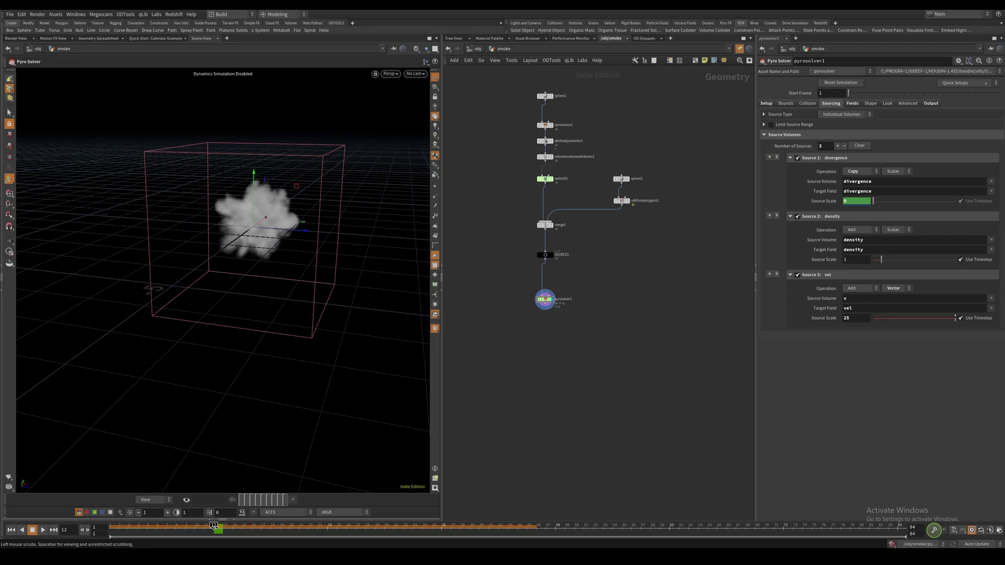
left_click_drag(222, 528, 343, 530)
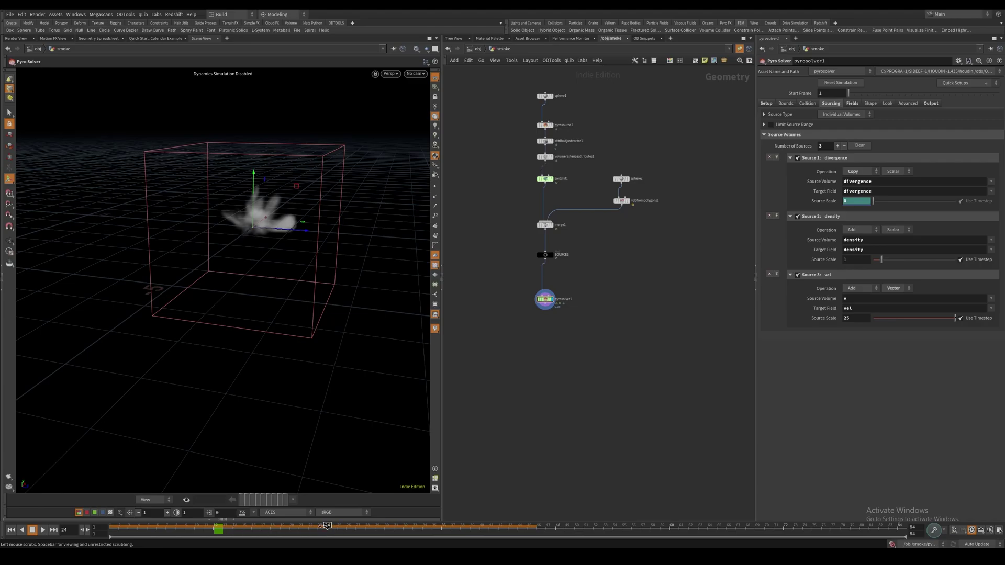
left_click(825, 201, "alt")
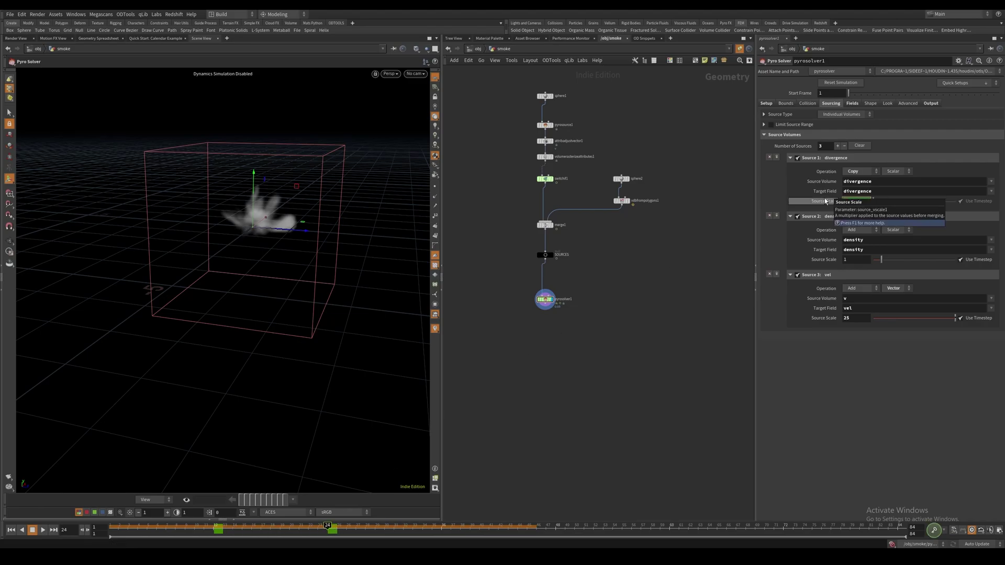
Step: Return the timeline to the first frame
left_click(854, 202)
key("ctrl+Left")
key("ctrl+Left")
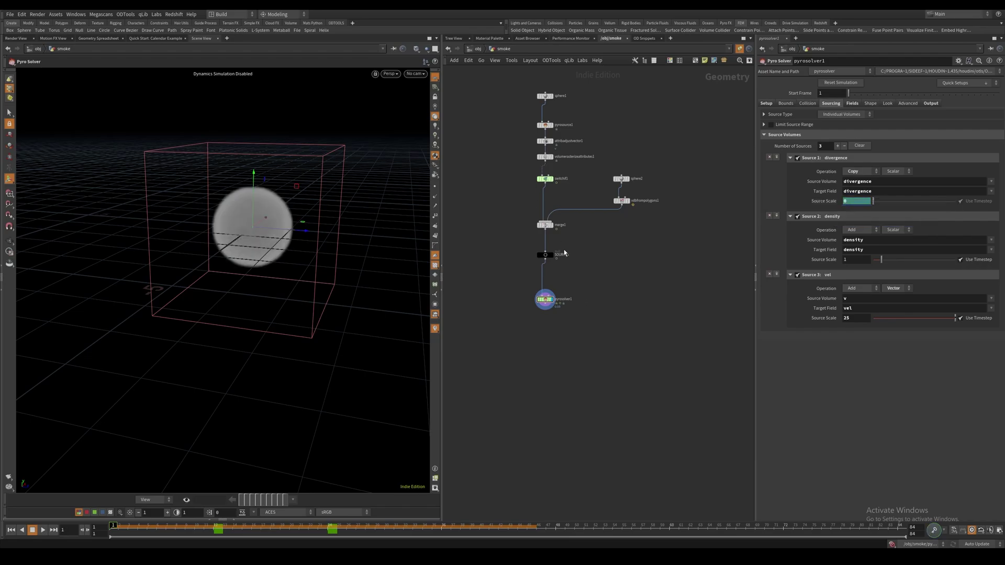
Step: Re-enable dynamics simulation and simulate the smoke from the first frame to about frame 45
left_click(891, 544)
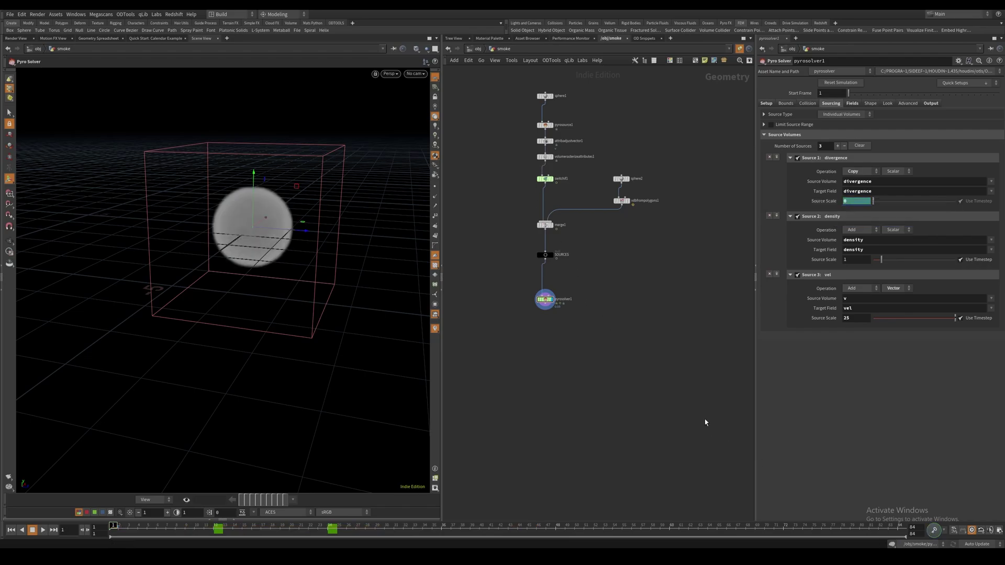
key("Up")
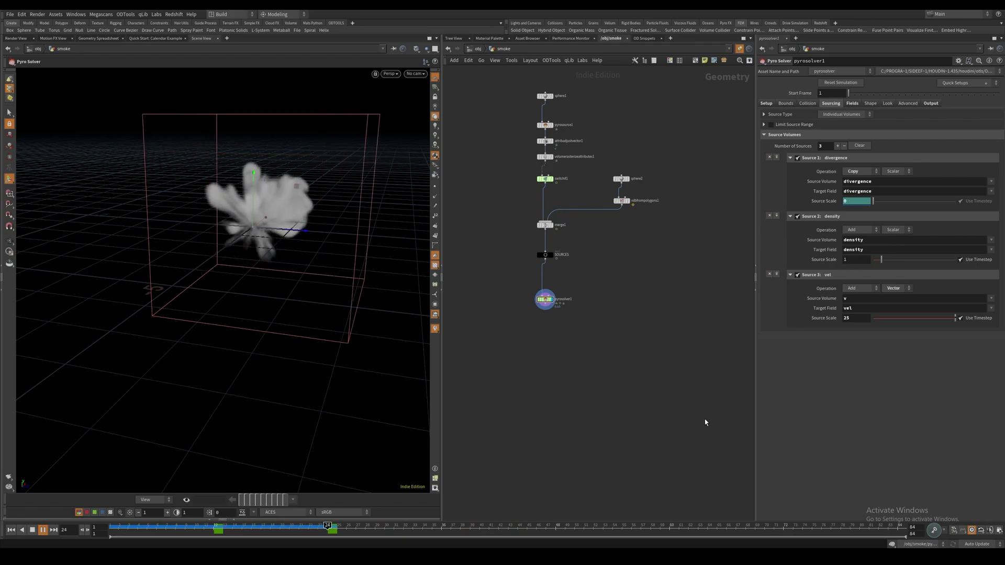
key("Up")
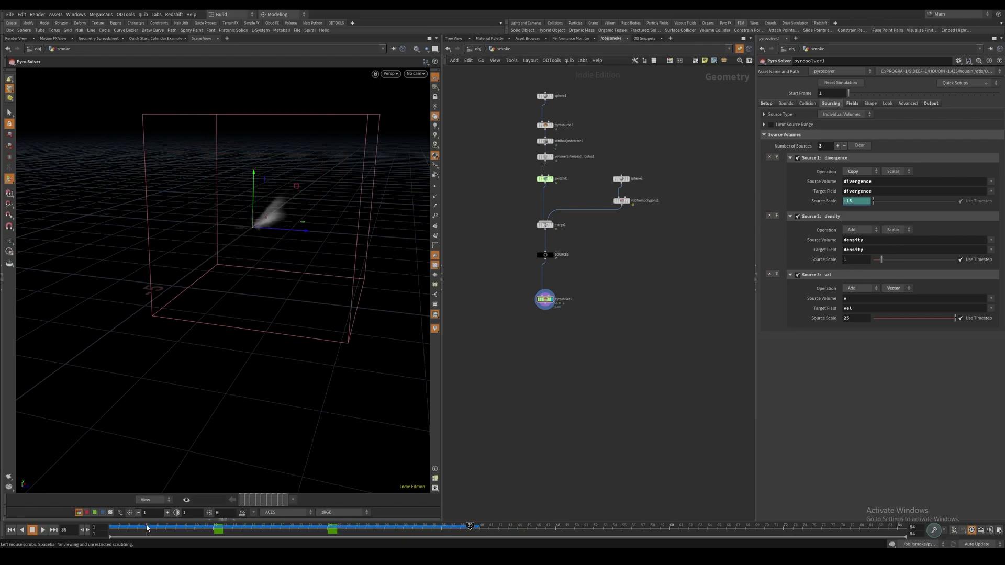
Step: Scrub through the cached smoke to check its expansion and contraction, and return to the first frame
left_click(117, 526)
left_click_drag(117, 527, 521, 531)
key("ctrl+Up")
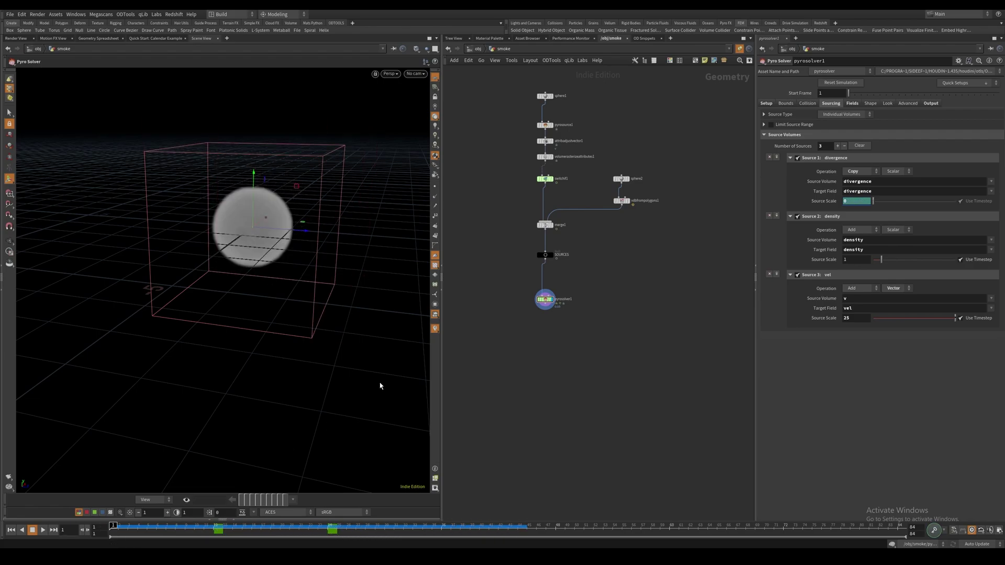
Step: Duplicate the divergence sphere together with its VDB from Polygons node and place the copies beside the originals
middle_click_drag(571, 267, 573, 263)
scroll(246, 225, "up", 3)
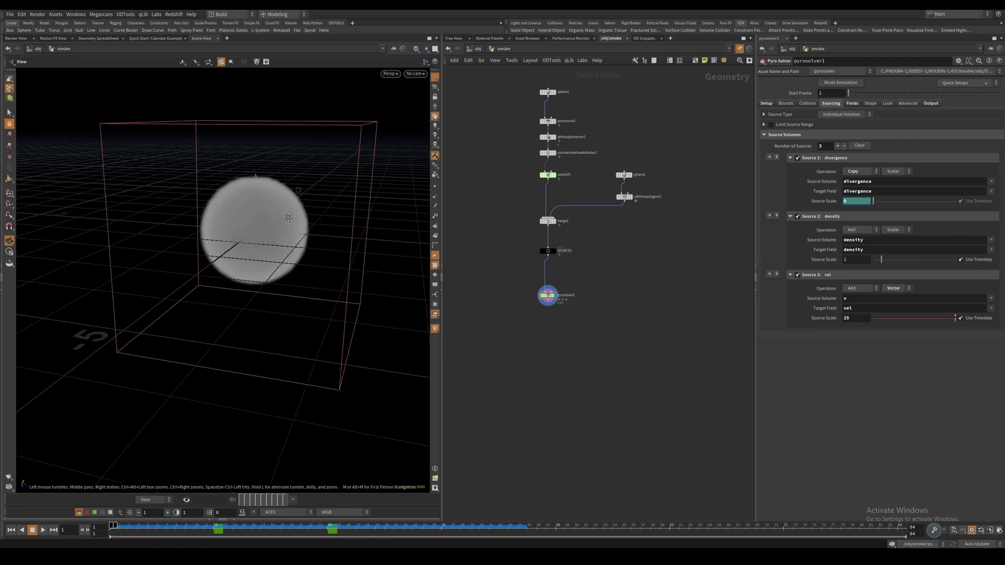
left_click_drag(191, 246, 245, 263, "alt")
key("Return")
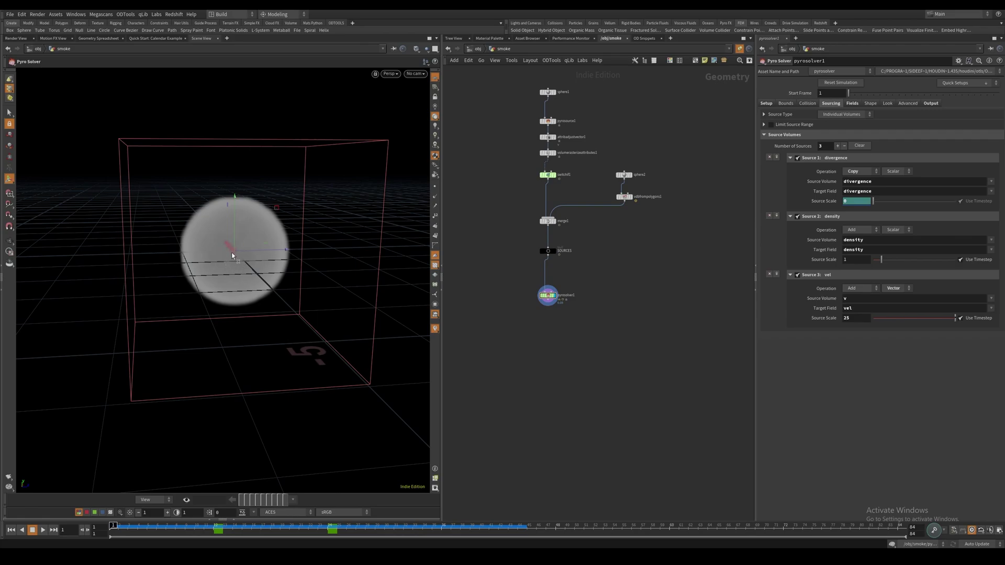
left_click(623, 197)
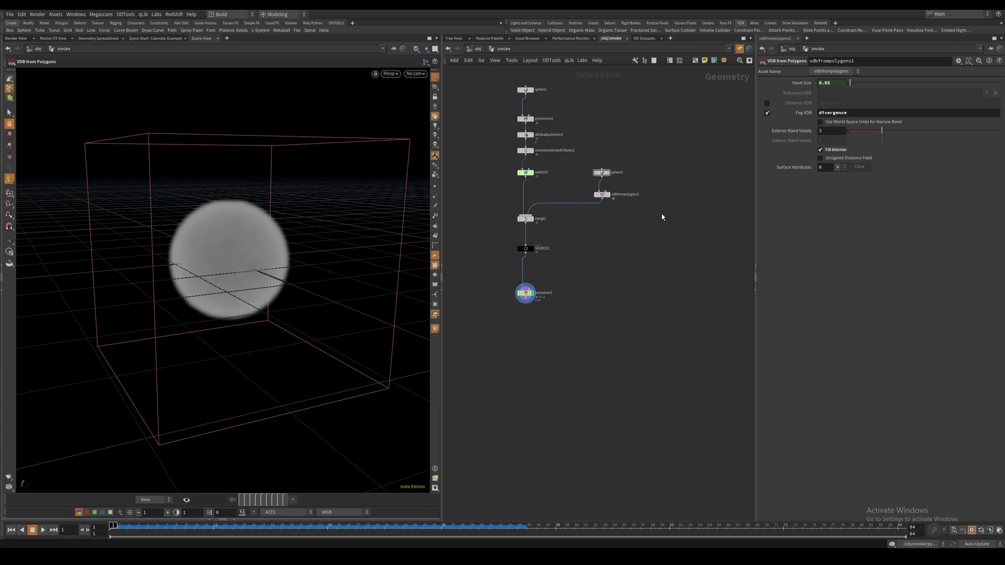
left_click_drag(641, 214, 591, 170)
middle_click_drag(649, 179, 578, 183)
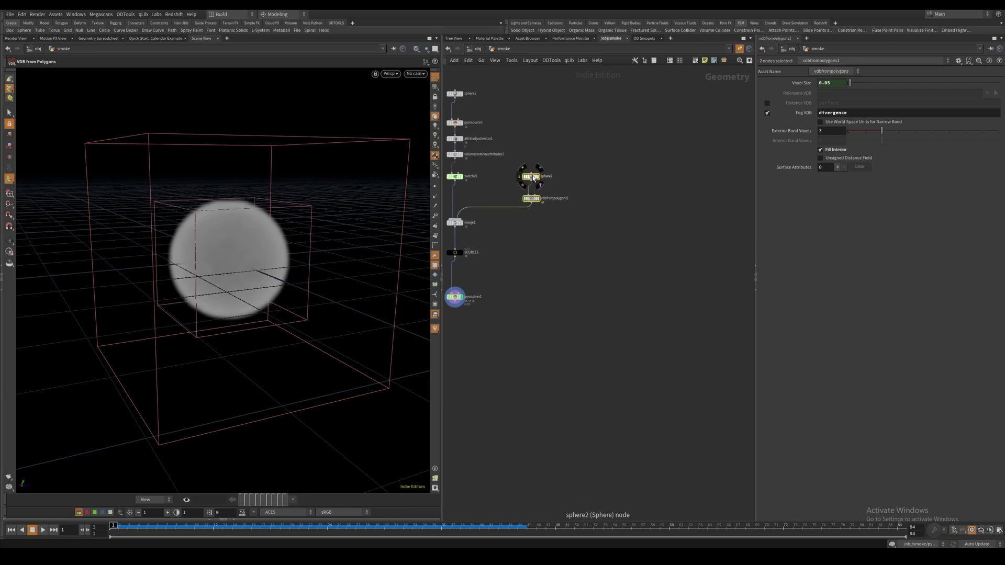
key("ctrl+c")
key("ctrl+v")
left_click(576, 229)
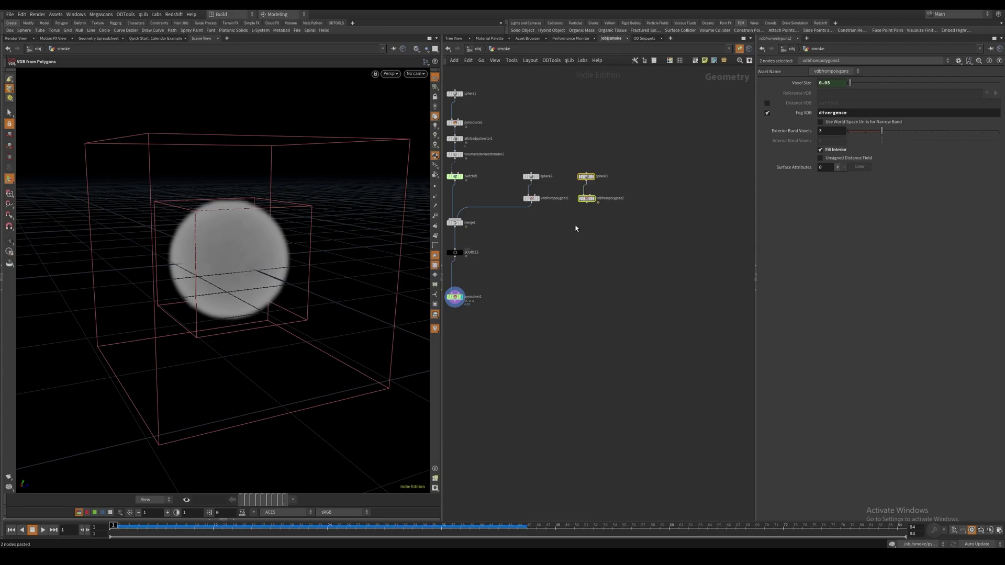
Step: Connect the duplicated VDB from Polygons node to the merge and name its fog VDB sink
left_click_drag(587, 203, 461, 221)
key("h")
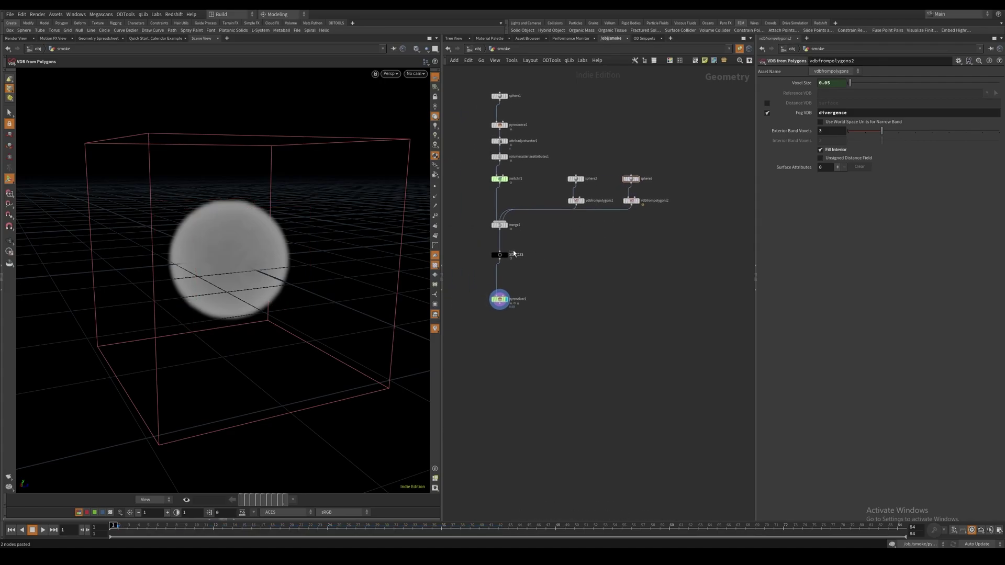
left_click_drag(863, 111, 781, 111)
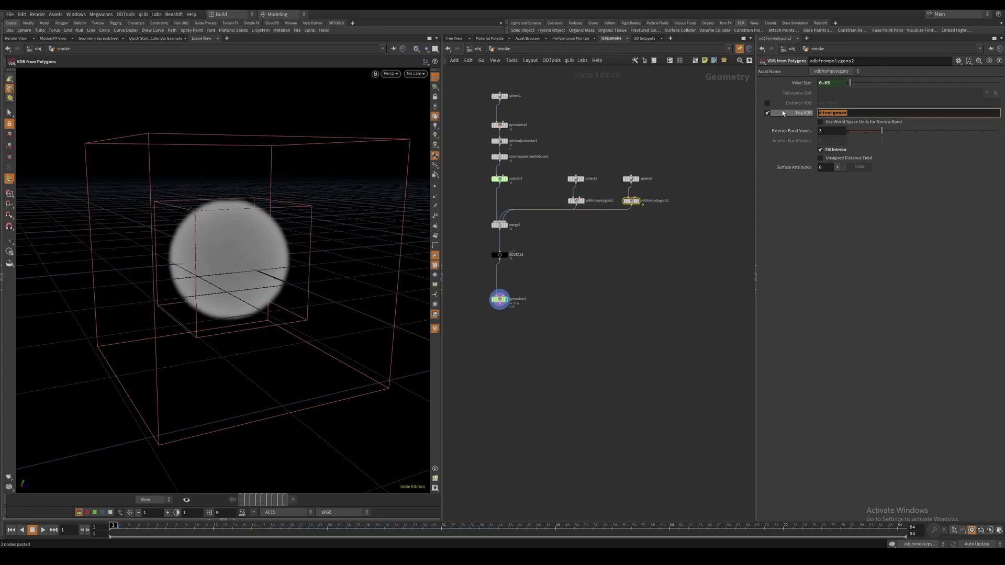
key("Return")
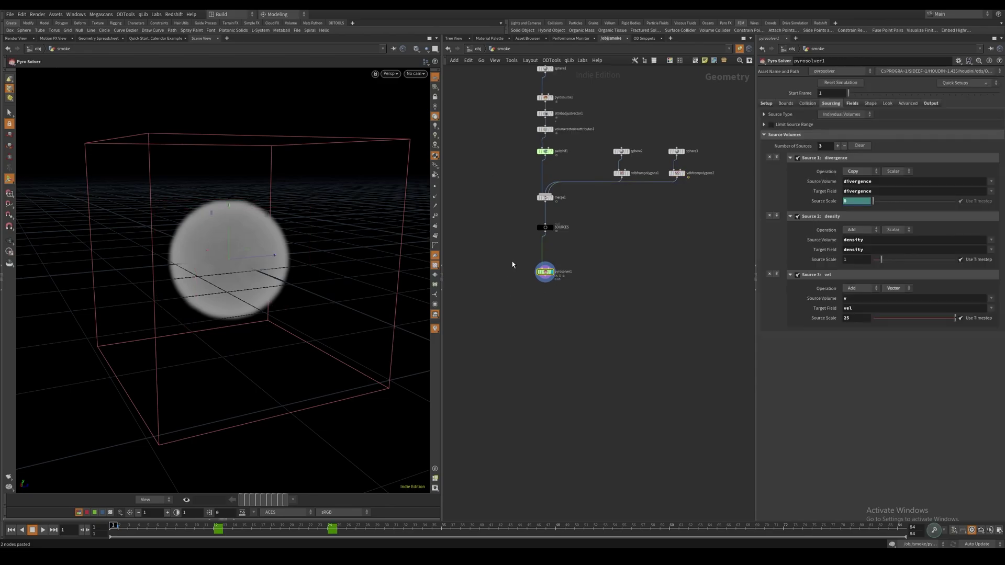
Step: Insert a pyro source above the divergence source with source volume sink, target field density and the Subtract operation
left_click(776, 157)
left_click(850, 181)
type("si")
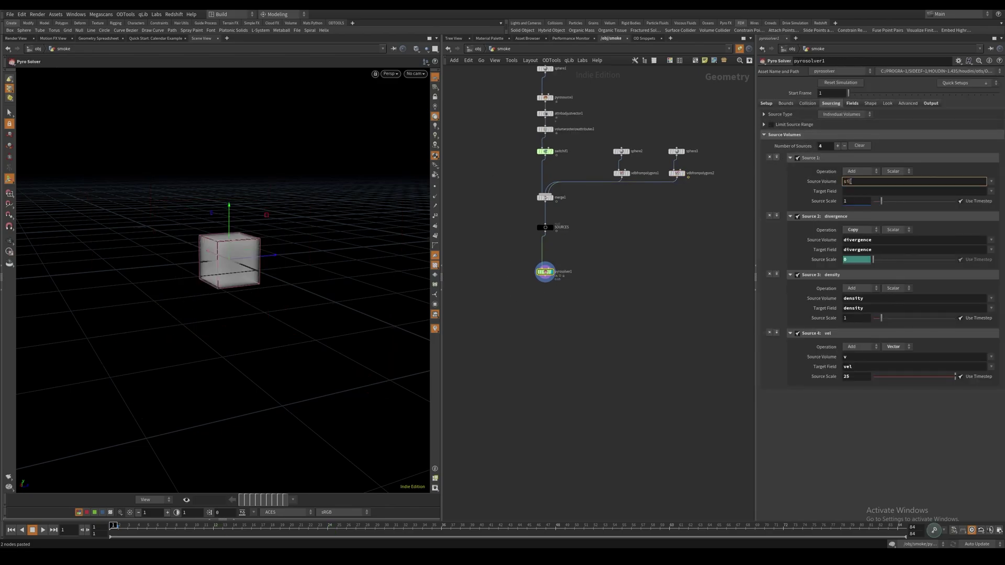
type("nk")
key("Tab")
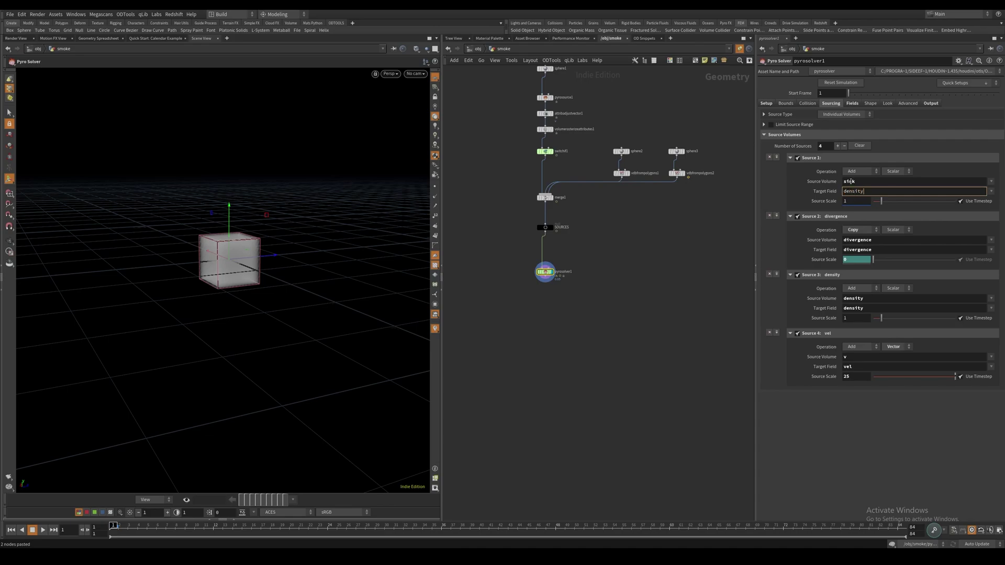
key("Return")
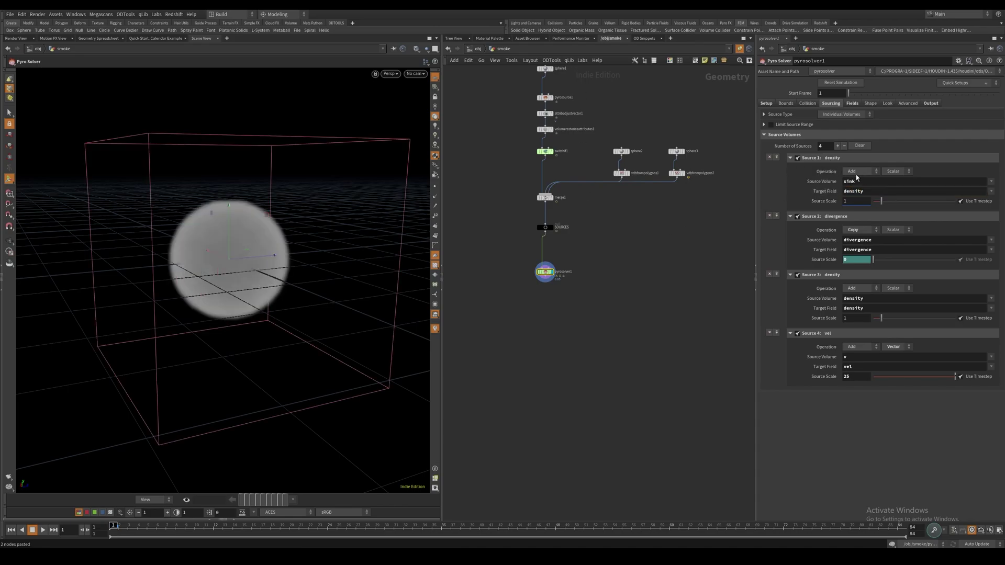
left_click(856, 172)
left_click(856, 180)
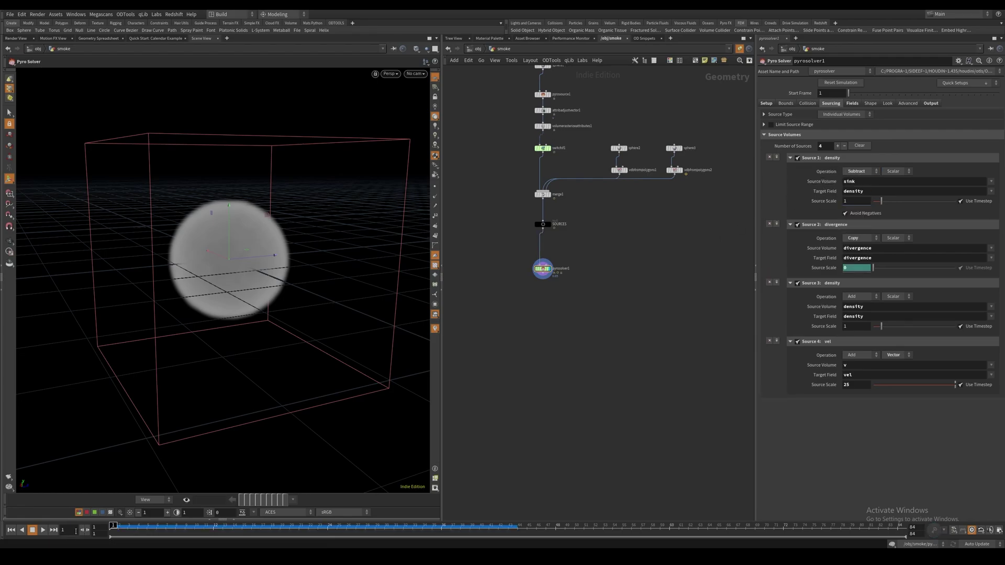
Step: Simulate the smoke with the sink source and examine it from several angles between the first frame and frame 20
left_click(43, 529)
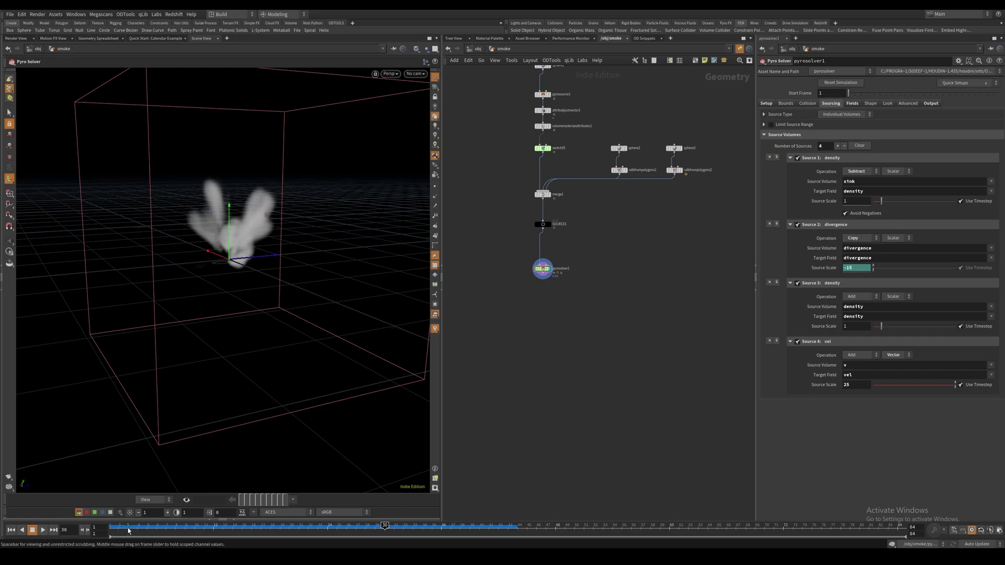
left_click(118, 525)
left_click_drag(118, 525, 223, 525)
left_click_drag(230, 314, 351, 280, "alt")
left_click_drag(223, 527, 290, 527)
left_click_drag(230, 377, 275, 252, "alt")
Step: Display the sink volume on its own to check its extent, and switch the display back to the pyro solver
left_click(674, 171)
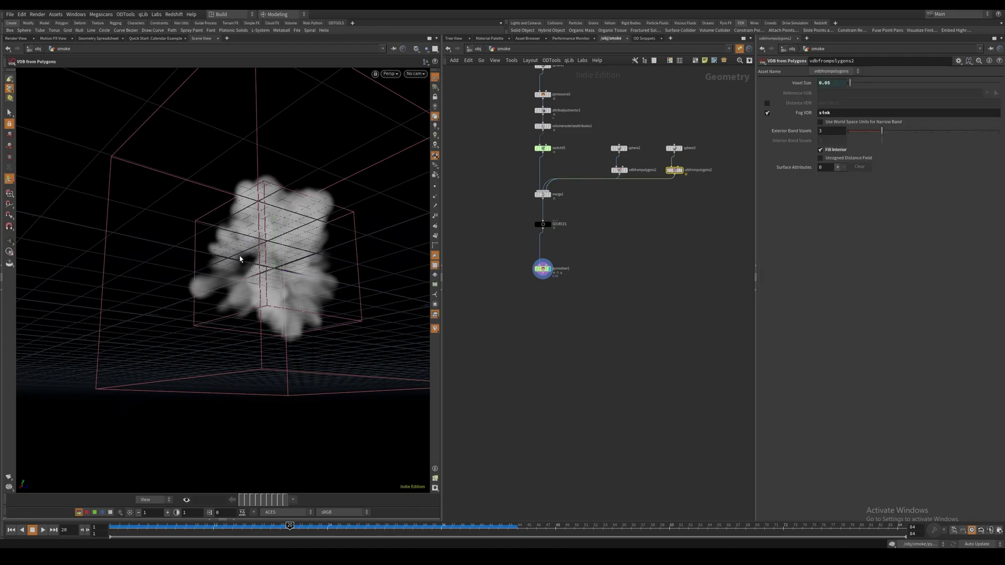
key("r")
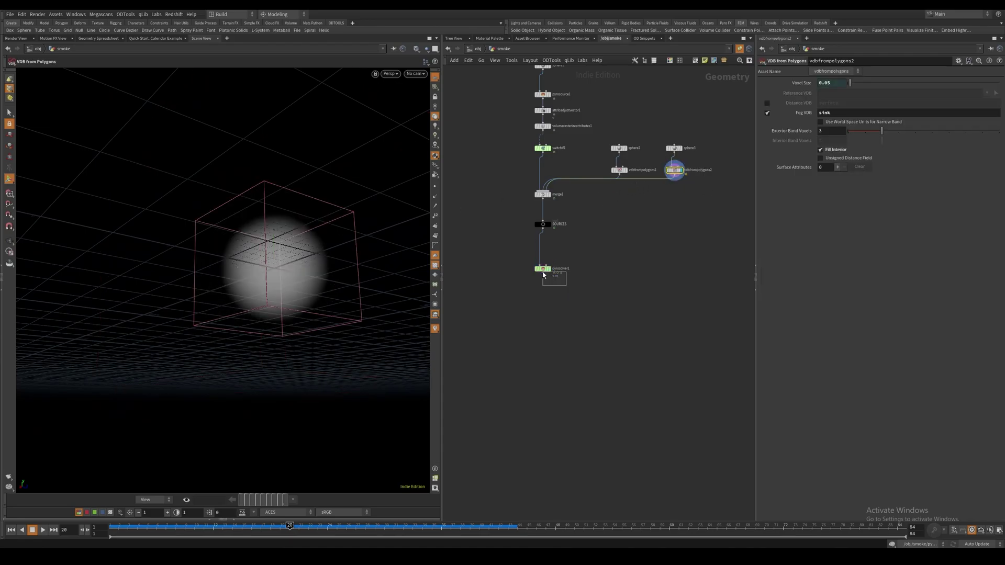
left_click_drag(543, 273, 517, 264)
key("r")
Step: Set the sink source's scale to 3 and resimulate the smoke from the first frame to frame 20
double_click(860, 201)
type("3")
left_click(633, 278)
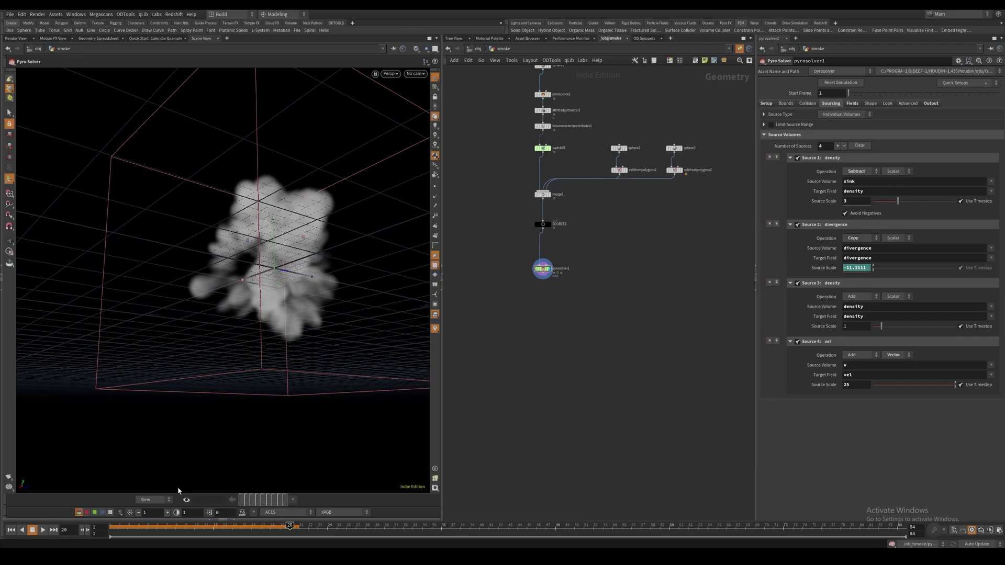
left_click(11, 530)
left_click(43, 530)
left_click(43, 530)
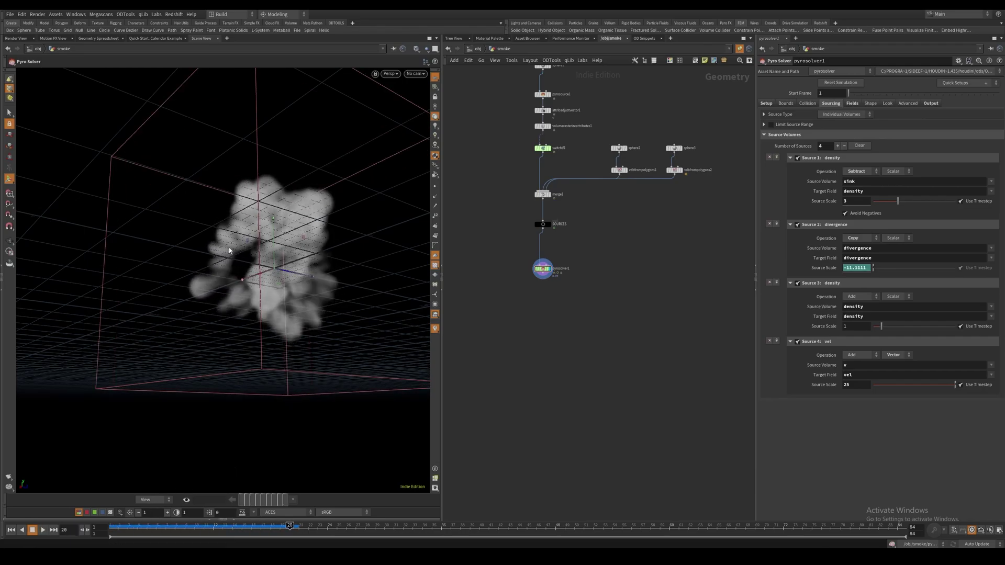
Step: Change the uniform scale of the sphere that feeds the sink volume and return to the pyro solver's settings
left_click_drag(230, 299, 269, 271, "alt")
key("Return")
left_click_drag(258, 345, 277, 335, "alt")
left_click(673, 148)
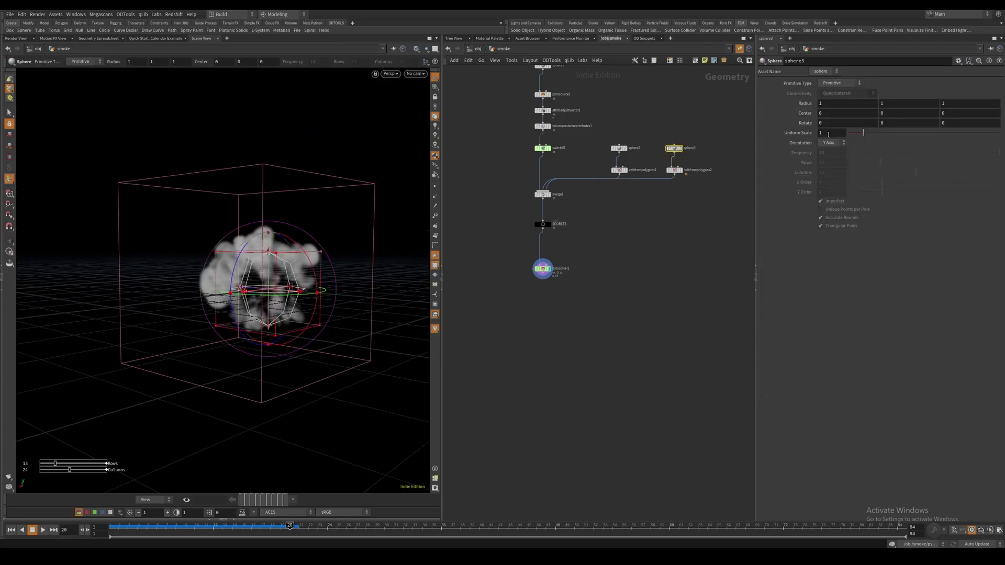
double_click(828, 135)
type("-")
left_click(542, 269)
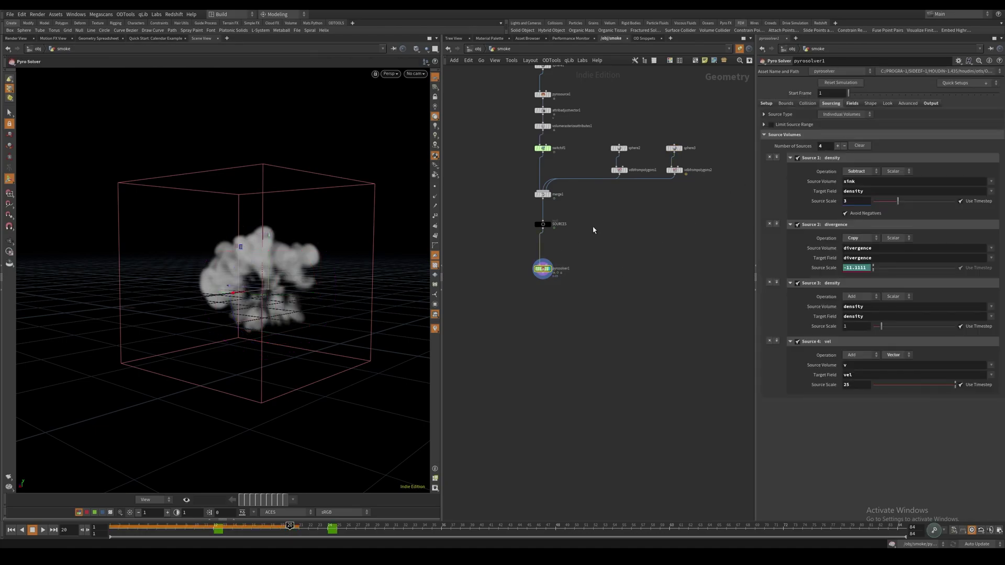
Step: Set the sink source's scale to 1, resimulate the smoke from the first frame, and return to that frame
left_click_drag(853, 201, 817, 206)
middle_click_drag(622, 291, 619, 301)
left_click(613, 302)
key("ctrl+Up")
key("Up")
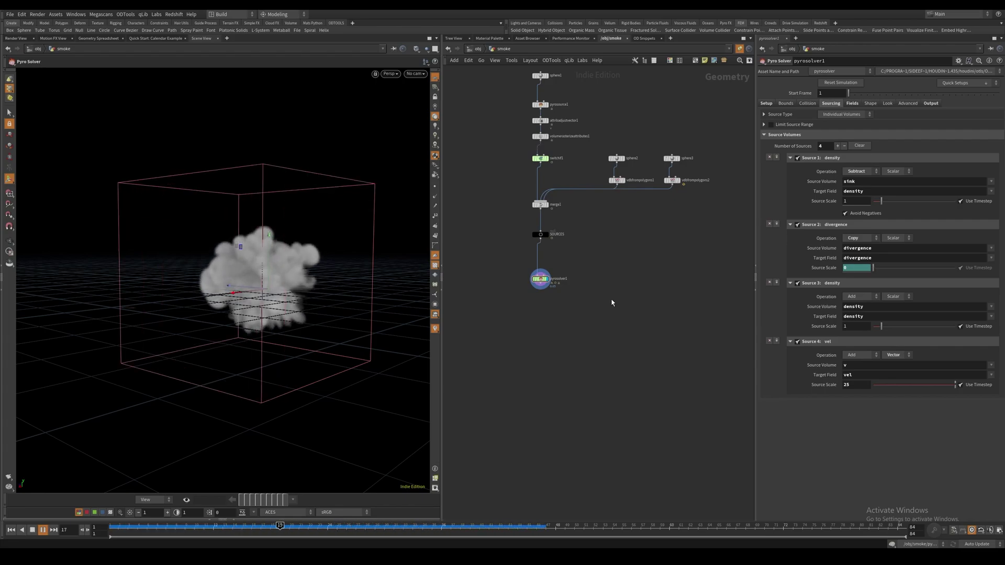
key("ctrl+Up")
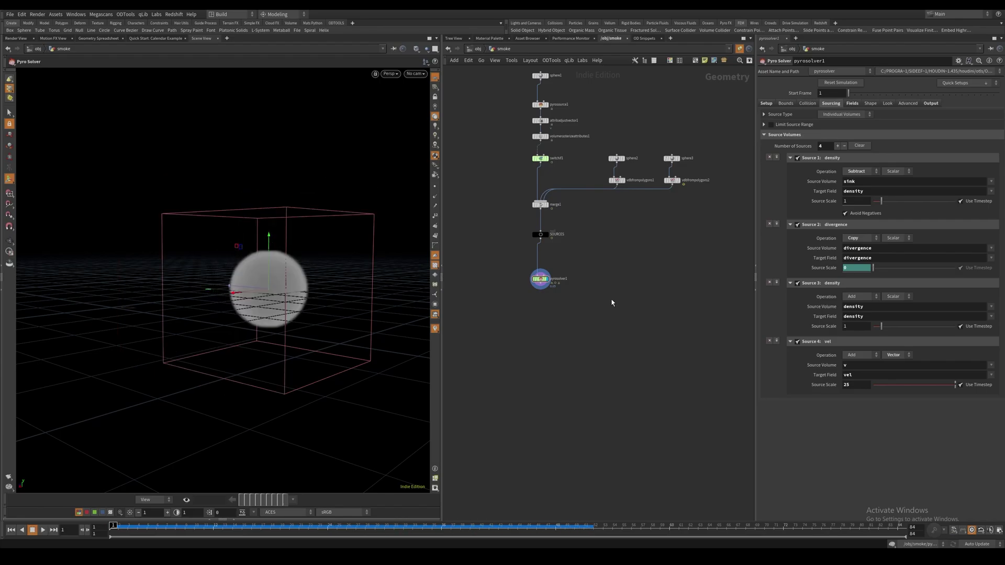